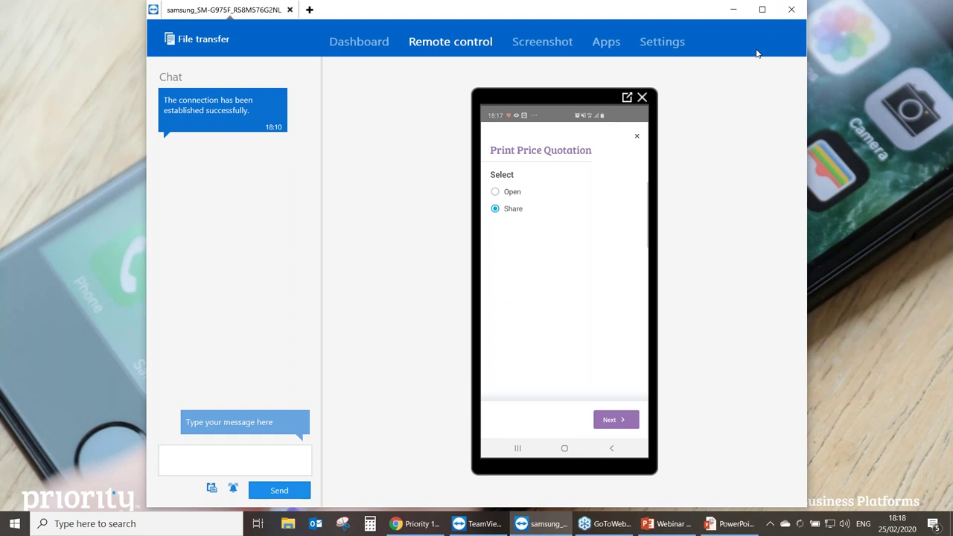
Close the remote phone session and switch to the Priority home page in Chrome.
{"action": "left_click", "coordinate": [803, 12]}
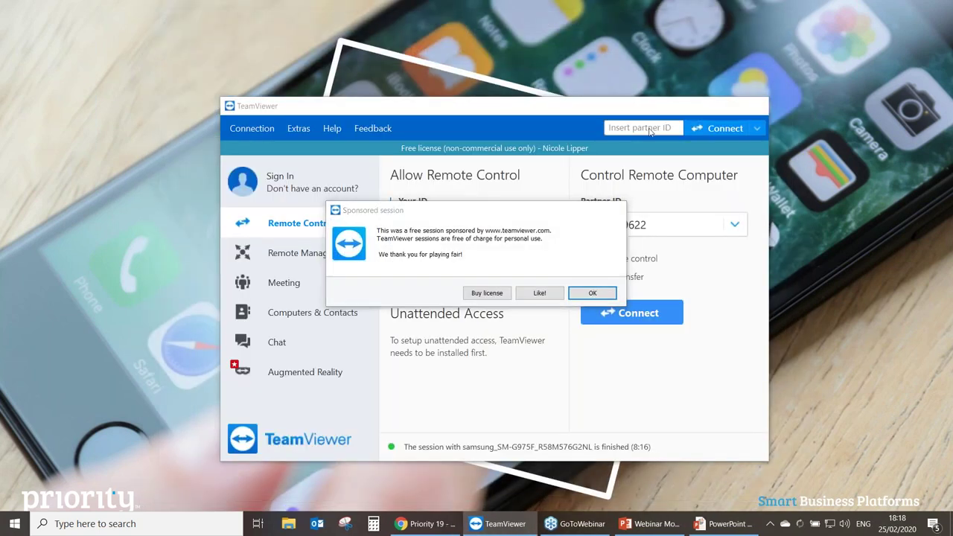
{"action": "key", "text": "alt+Tab"}
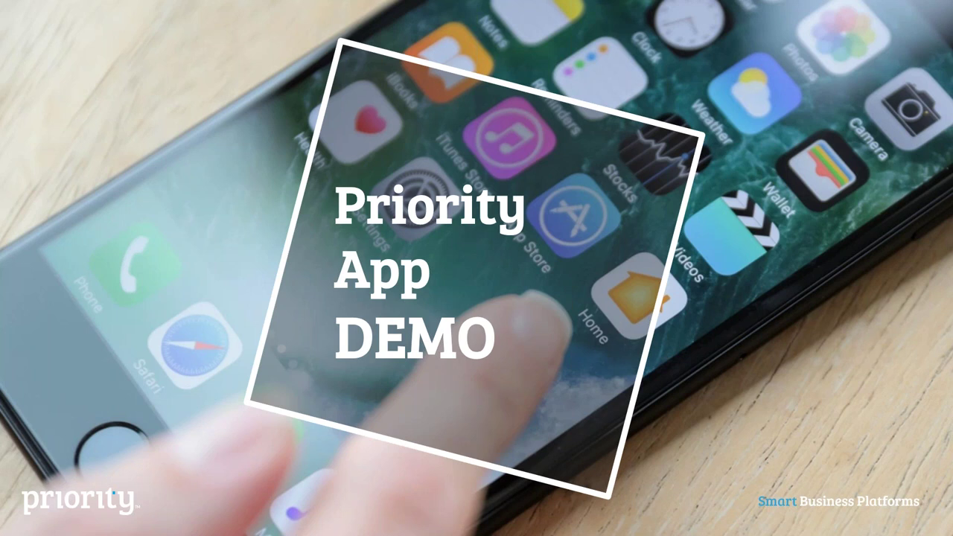
{"action": "key", "text": "alt+Tab"}
{"action": "key", "text": "alt+Tab"}
{"action": "key", "text": "alt+Tab"}
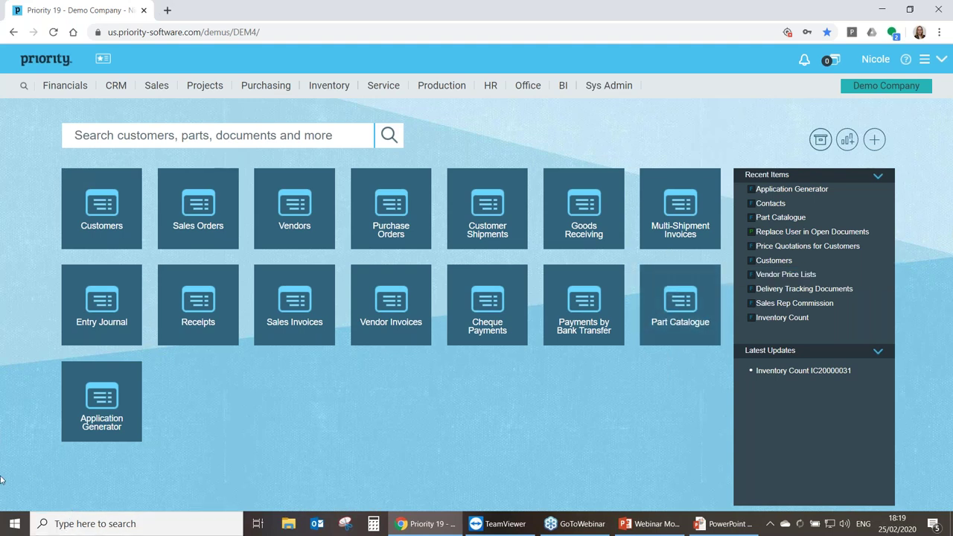
Open the Application Generator and retrieve the MySales250220 application by searching for SALES.
{"action": "left_click", "coordinate": [99, 392]}
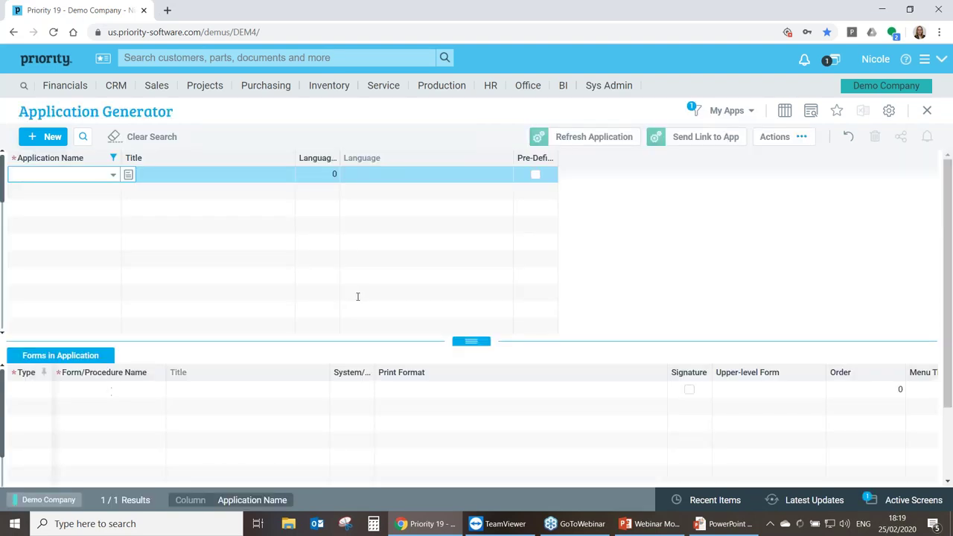
{"action": "left_click", "coordinate": [728, 111]}
{"action": "left_click", "coordinate": [728, 170]}
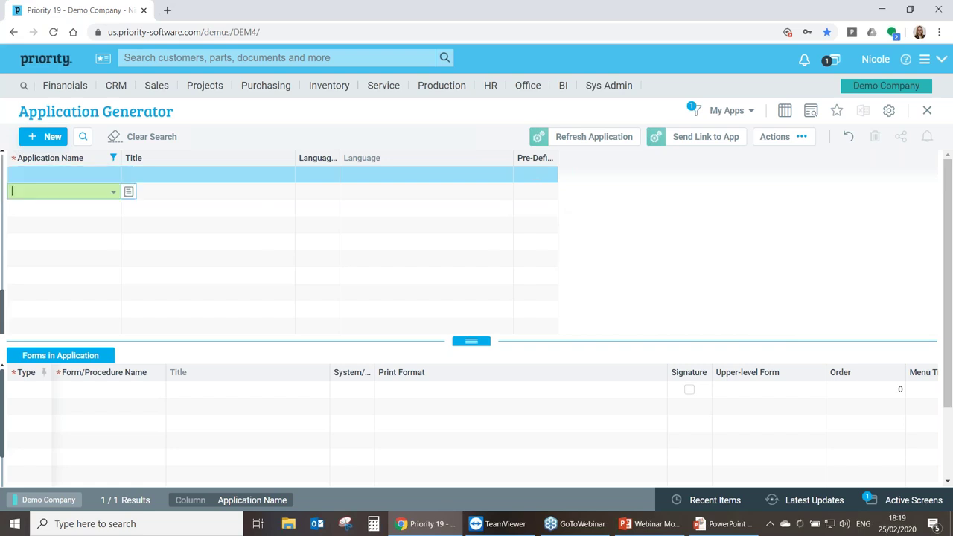
{"action": "key", "text": "Down"}
{"action": "left_click", "coordinate": [128, 191]}
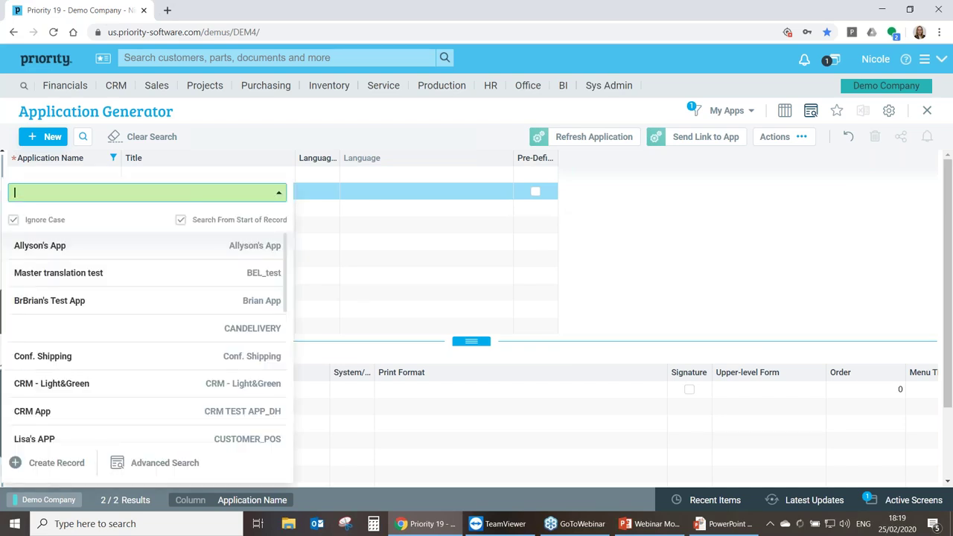
{"action": "type", "text": "SALES"}
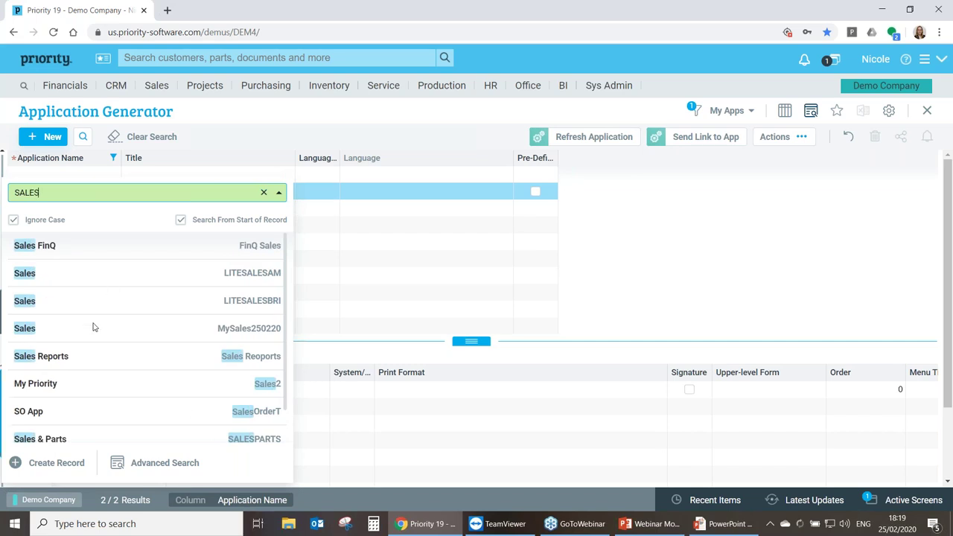
{"action": "scroll", "coordinate": [92, 325], "scroll_direction": "down", "scroll_amount": 1}
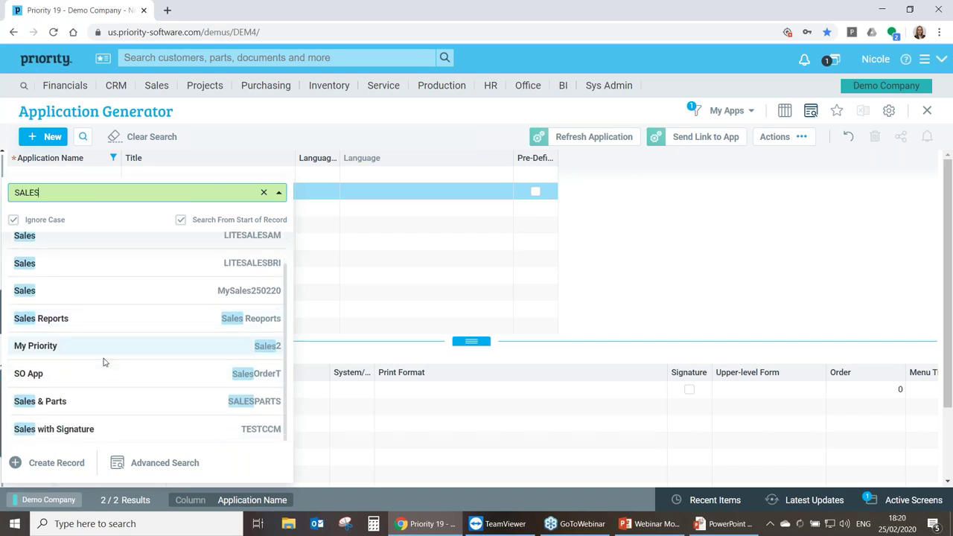
{"action": "left_click", "coordinate": [181, 292]}
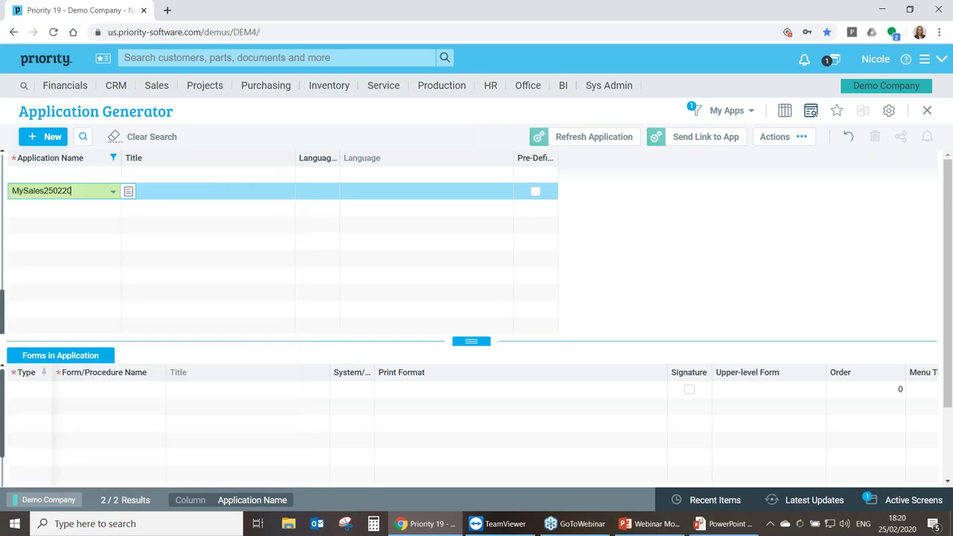
{"action": "key", "text": "Return"}
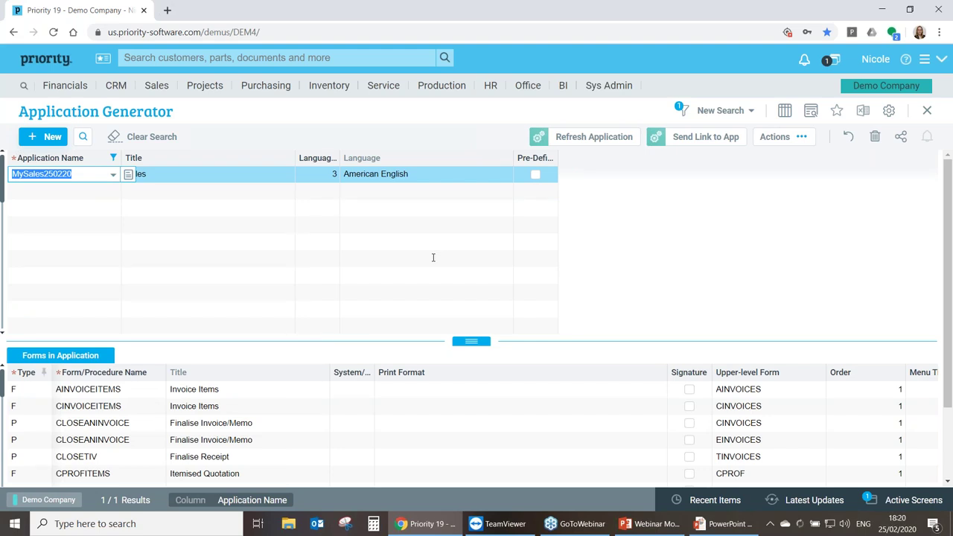
Open the application's forms list and examine the columns of the AINVOICEITEMS form through to the last one.
{"action": "key", "text": "Tab"}
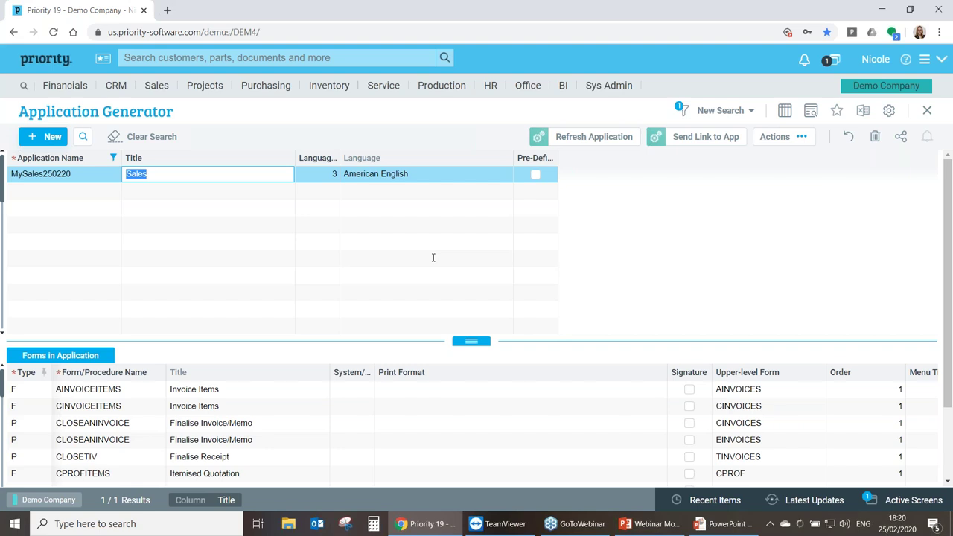
{"action": "left_click", "coordinate": [63, 358]}
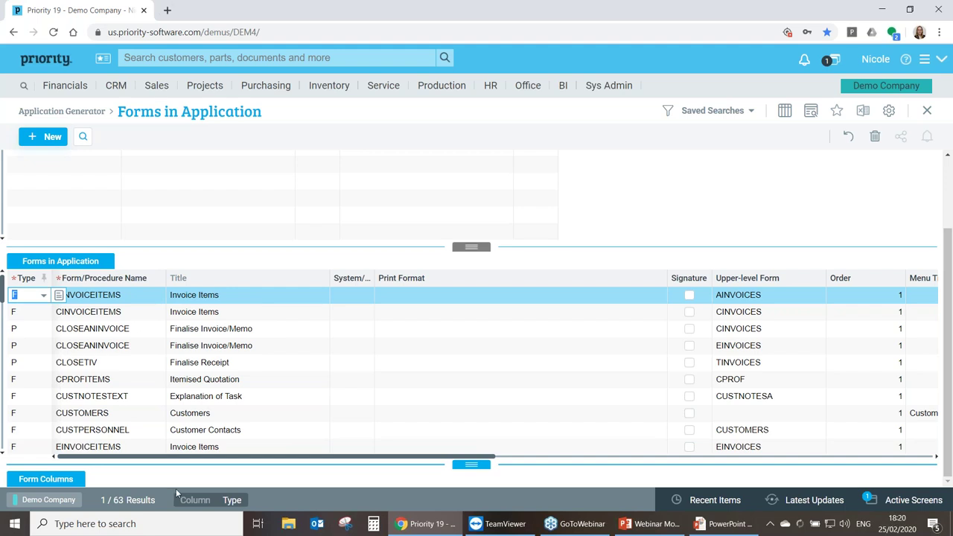
{"action": "left_click", "coordinate": [54, 480]}
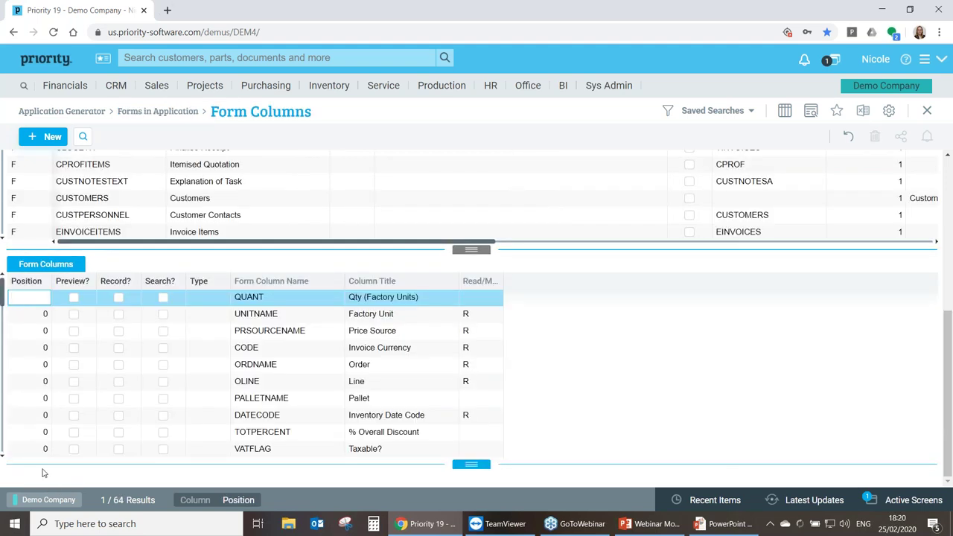
{"action": "key", "text": "ctrl+End"}
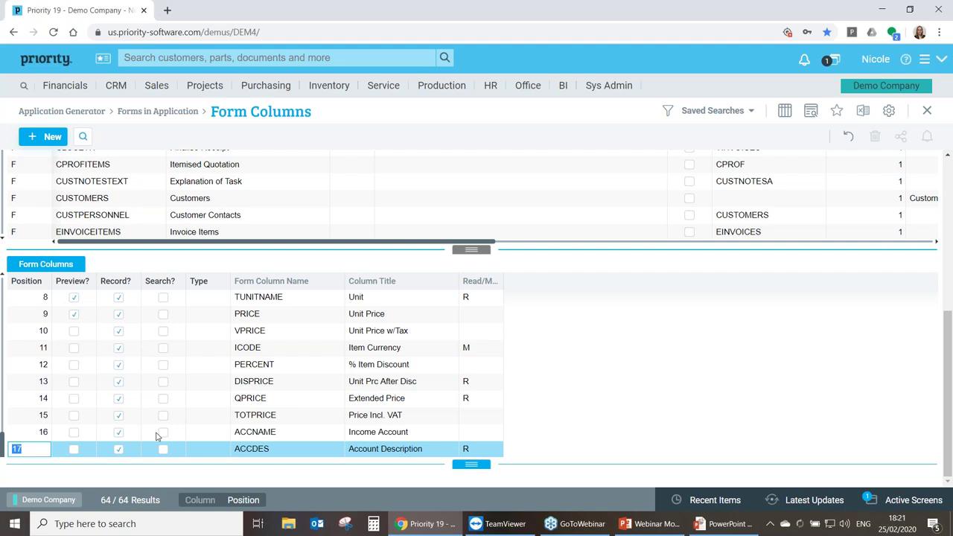
Return to the MySales250220 record and view the additional actions available for it.
{"action": "key", "text": "ctrl+Up"}
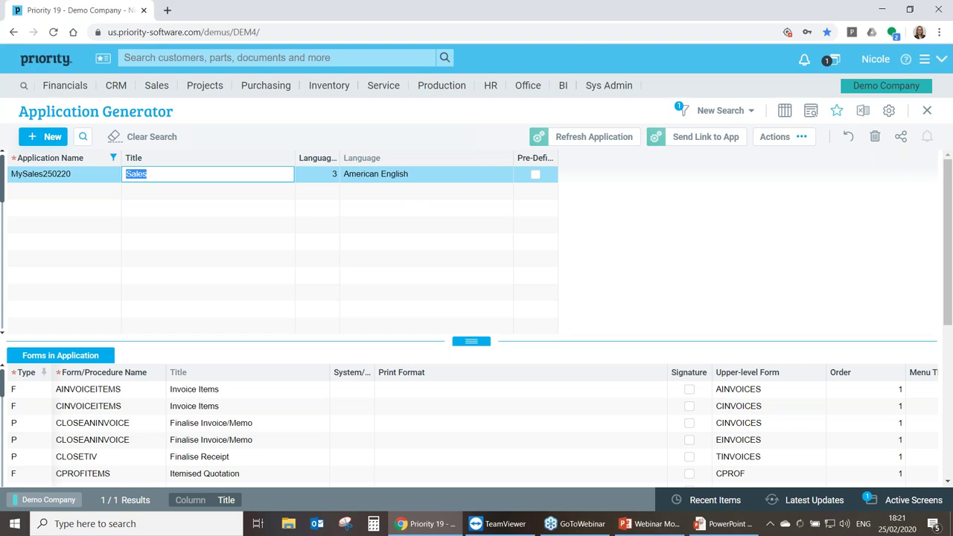
{"action": "left_click", "coordinate": [794, 140]}
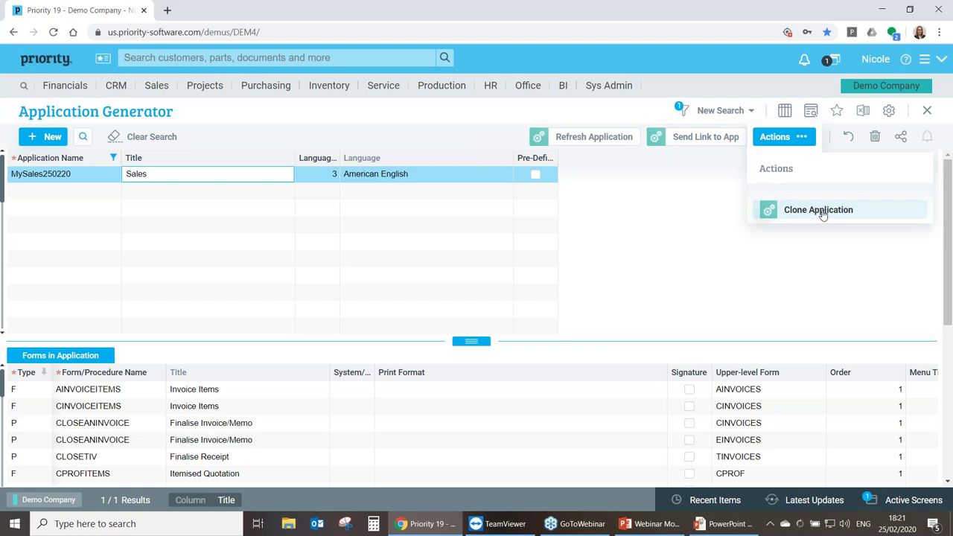
{"action": "left_click", "coordinate": [194, 177]}
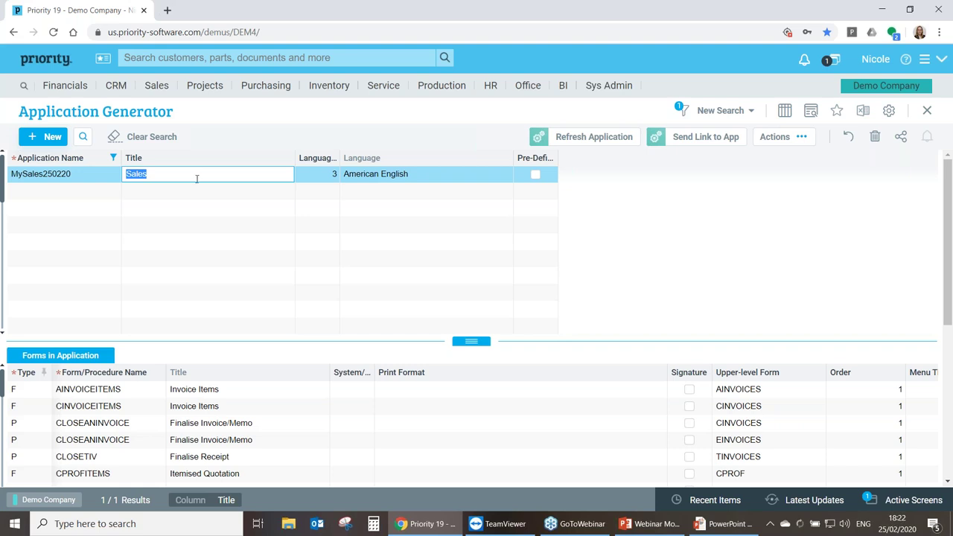
Find the CPROF form (Price Quotations for Customers) among the application's forms and open its form columns.
{"action": "left_click", "coordinate": [90, 405]}
{"action": "key", "text": "Down"}
{"action": "key", "text": "Down"}
{"action": "key", "text": "Down"}
{"action": "key", "text": "Down"}
{"action": "key", "text": "Down"}
{"action": "key", "text": "Down"}
{"action": "key", "text": "Down"}
{"action": "key", "text": "Down"}
{"action": "key", "text": "Down"}
{"action": "key", "text": "Down"}
{"action": "key", "text": "Down"}
{"action": "key", "text": "Down"}
{"action": "key", "text": "Down"}
{"action": "key", "text": "Down"}
{"action": "key", "text": "Down"}
{"action": "key", "text": "Down"}
{"action": "key", "text": "Down"}
{"action": "key", "text": "Down"}
{"action": "key", "text": "Down"}
{"action": "key", "text": "Down"}
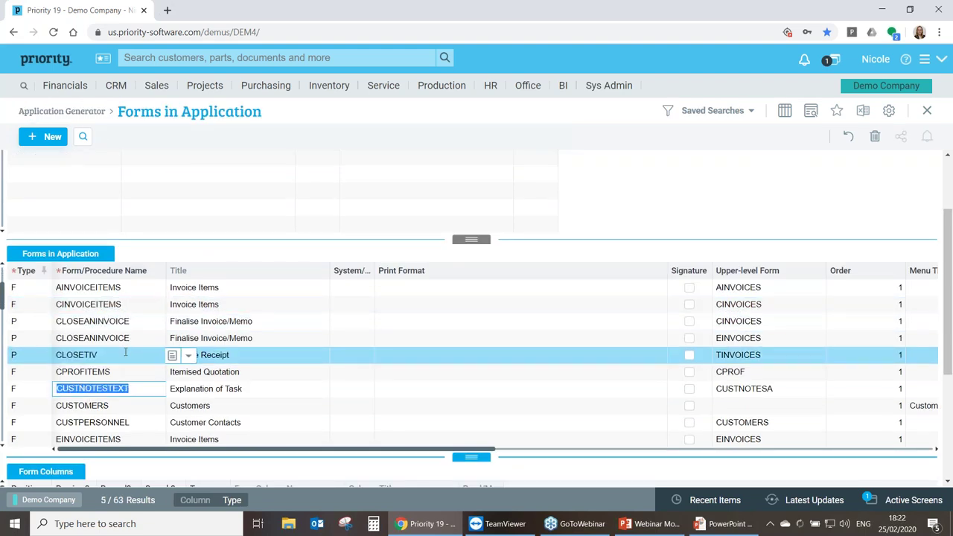
{"action": "key", "text": "Down"}
{"action": "key", "text": "Down"}
{"action": "key", "text": "Down"}
{"action": "key", "text": "Down"}
{"action": "key", "text": "Down"}
{"action": "key", "text": "Down"}
{"action": "key", "text": "Down"}
{"action": "key", "text": "Down"}
{"action": "key", "text": "Down"}
{"action": "key", "text": "Down"}
{"action": "key", "text": "Down"}
{"action": "key", "text": "Down"}
{"action": "key", "text": "Down"}
{"action": "key", "text": "Down"}
{"action": "key", "text": "Down"}
{"action": "key", "text": "Down"}
{"action": "key", "text": "Down"}
{"action": "key", "text": "Down"}
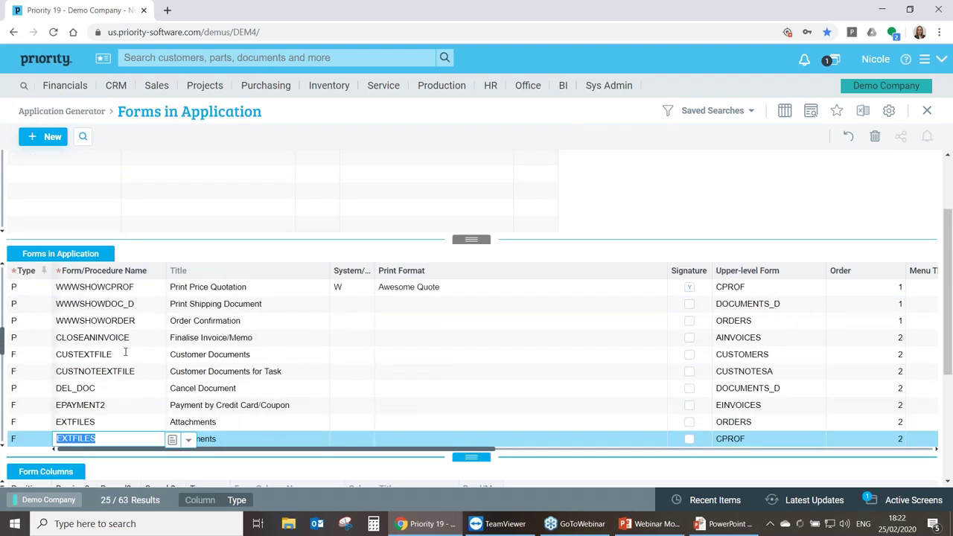
{"action": "key", "text": "Down"}
{"action": "key", "text": "Down"}
{"action": "key", "text": "Down"}
{"action": "key", "text": "Down"}
{"action": "key", "text": "Down"}
{"action": "key", "text": "Down"}
{"action": "key", "text": "Down"}
{"action": "key", "text": "Down"}
{"action": "key", "text": "Down"}
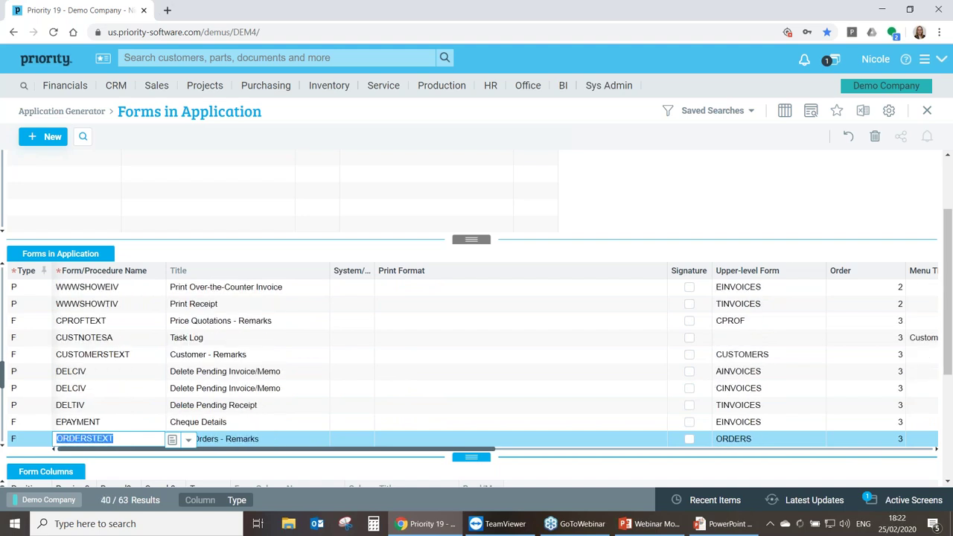
{"action": "key", "text": "Down"}
{"action": "key", "text": "Down"}
{"action": "key", "text": "Down"}
{"action": "key", "text": "Down"}
{"action": "key", "text": "Down"}
{"action": "key", "text": "Down"}
{"action": "key", "text": "Down"}
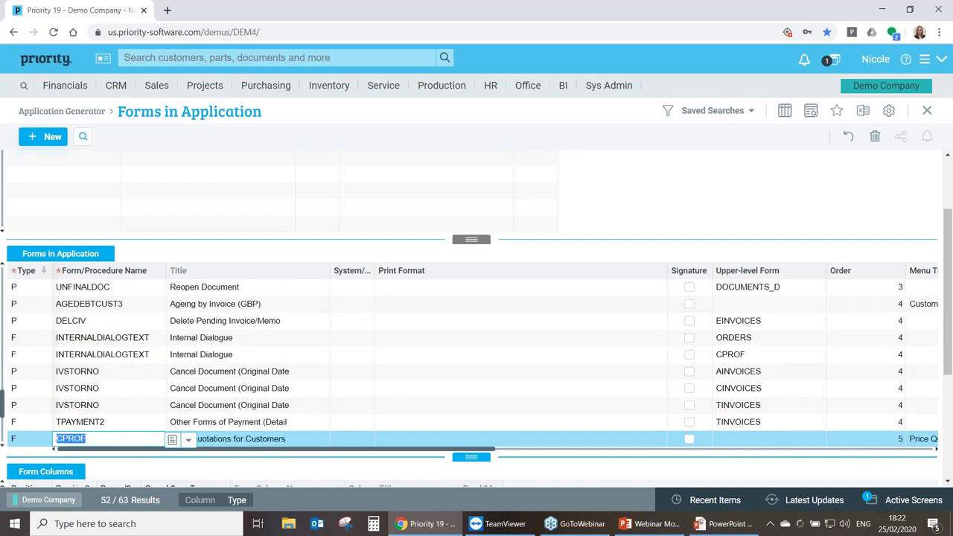
{"action": "key", "text": "Up"}
{"action": "key", "text": "Up"}
{"action": "key", "text": "Up"}
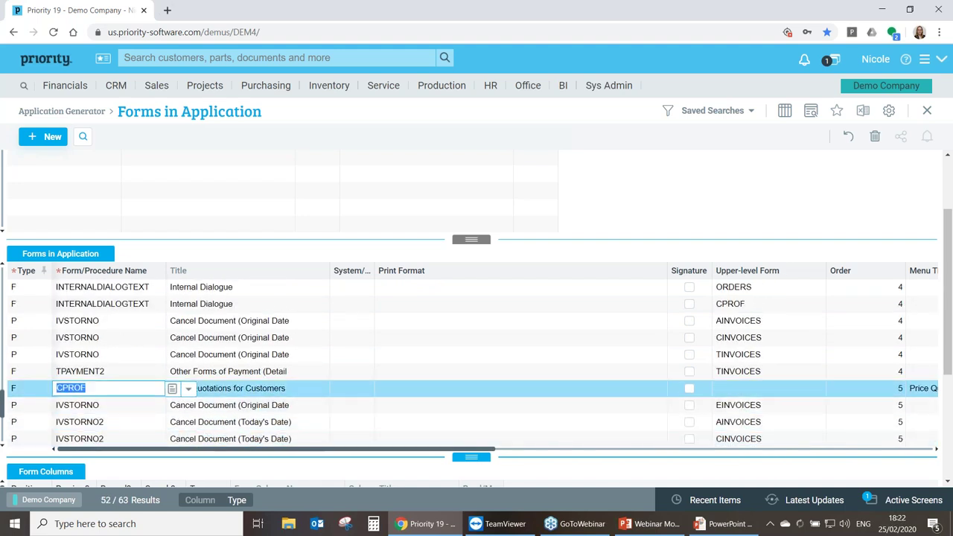
{"action": "left_click", "coordinate": [45, 471]}
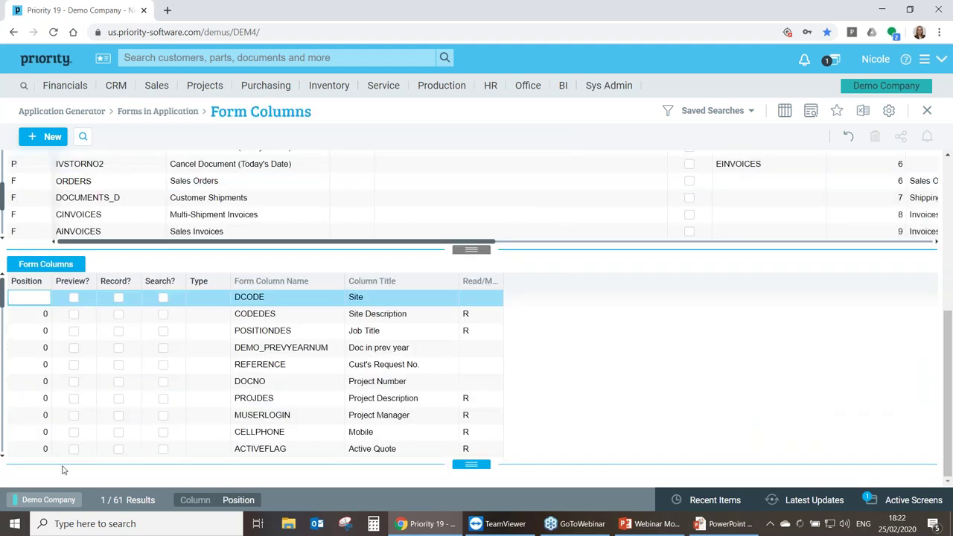
Include the DCODE (Site) and CODEDES (Site Description) columns in the form's record view.
{"action": "key", "text": "Tab"}
{"action": "key", "text": "Tab"}
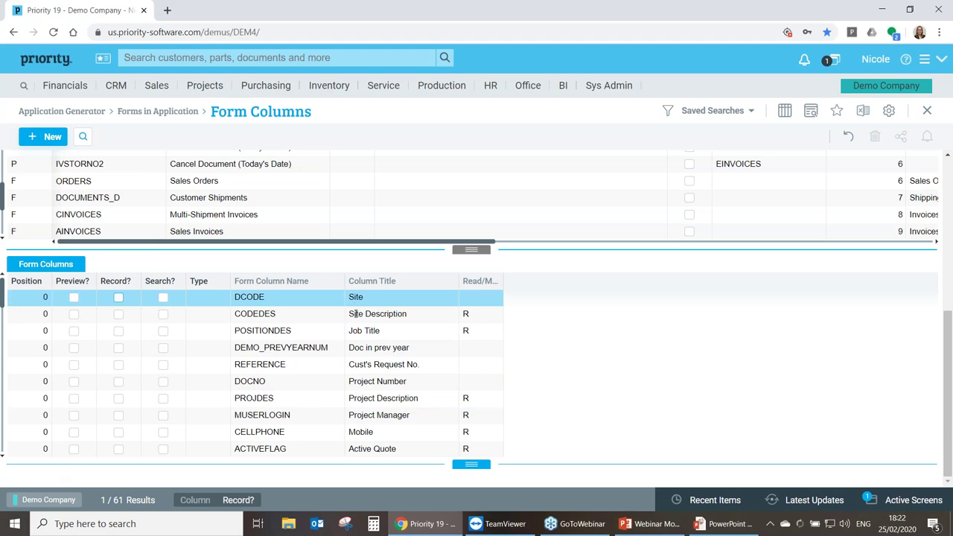
{"action": "left_click", "coordinate": [119, 298]}
{"action": "left_click", "coordinate": [119, 315]}
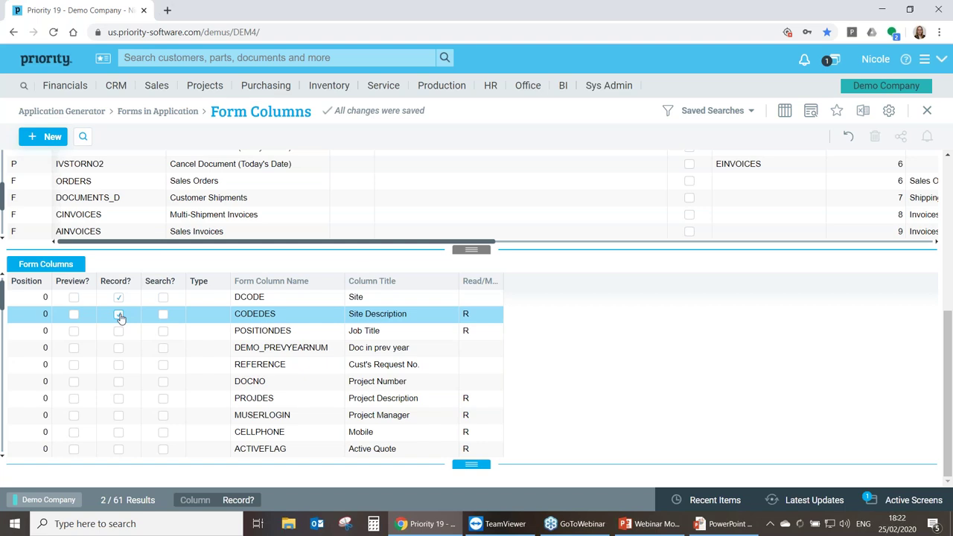
Set the position of DCODE to 22 and CODEDES to 23, and return to the Application Generator record.
{"action": "left_click", "coordinate": [31, 298]}
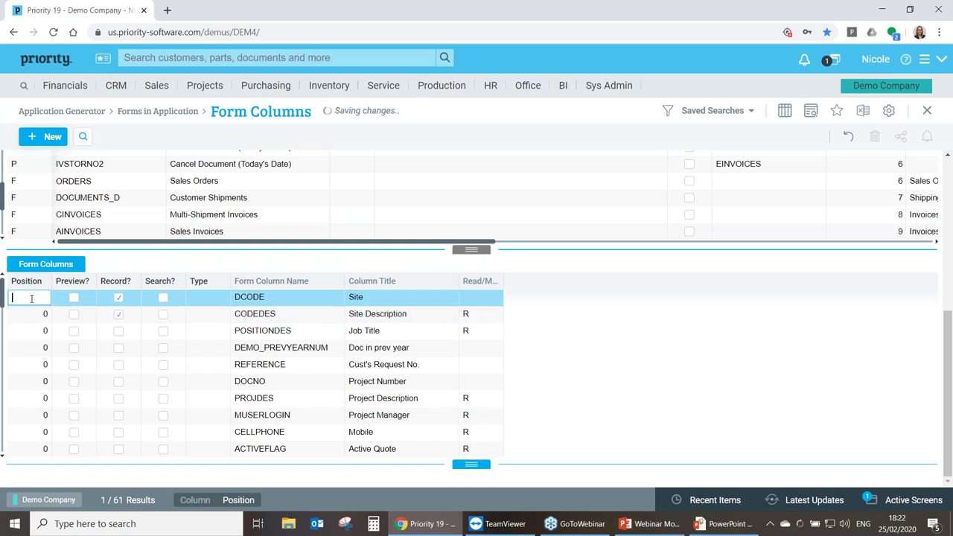
{"action": "type", "text": "22"}
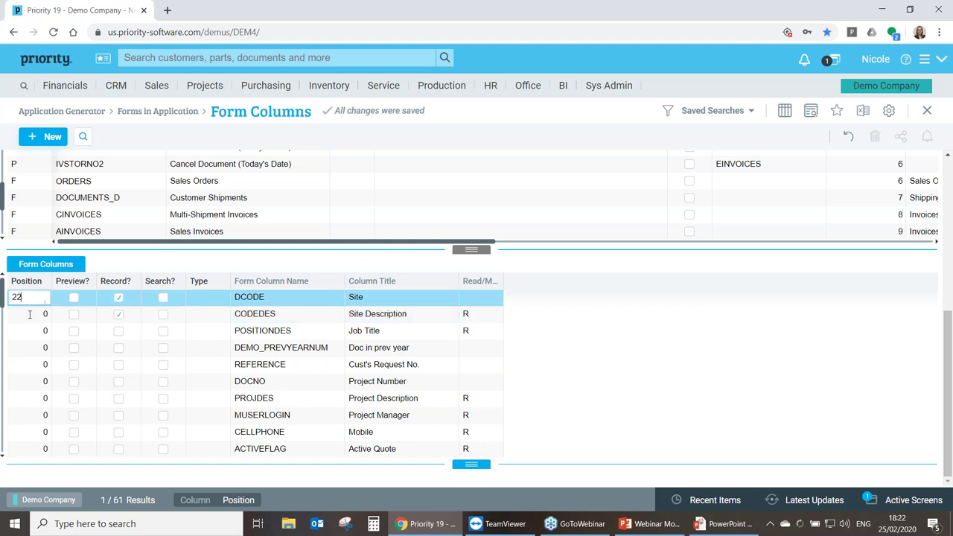
{"action": "left_click", "coordinate": [29, 315]}
{"action": "type", "text": "23"}
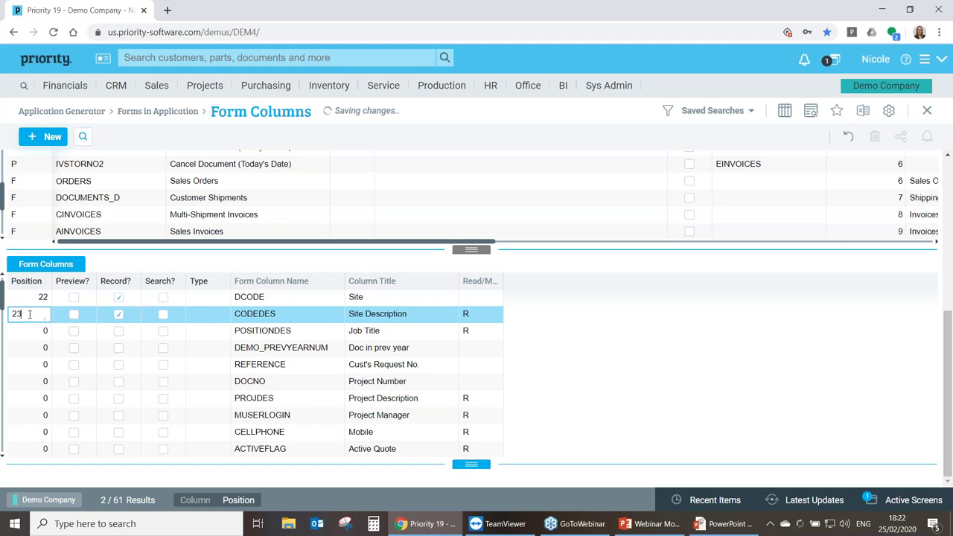
{"action": "left_click", "coordinate": [31, 330]}
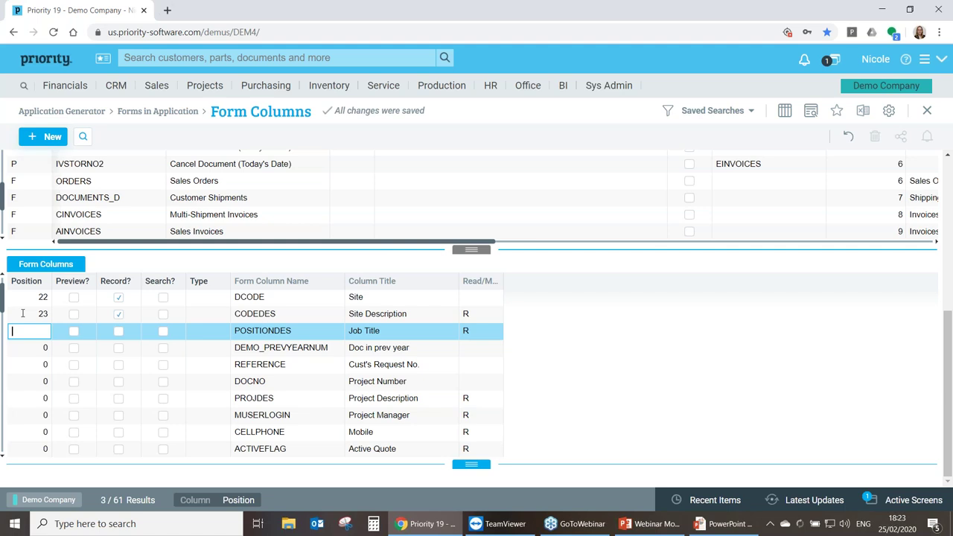
{"action": "key", "text": "Escape"}
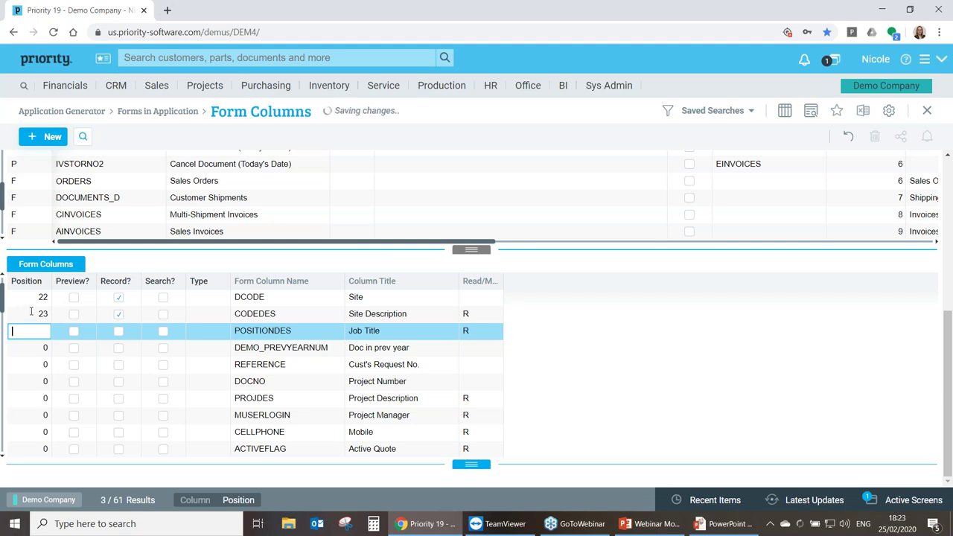
{"action": "key", "text": "Escape"}
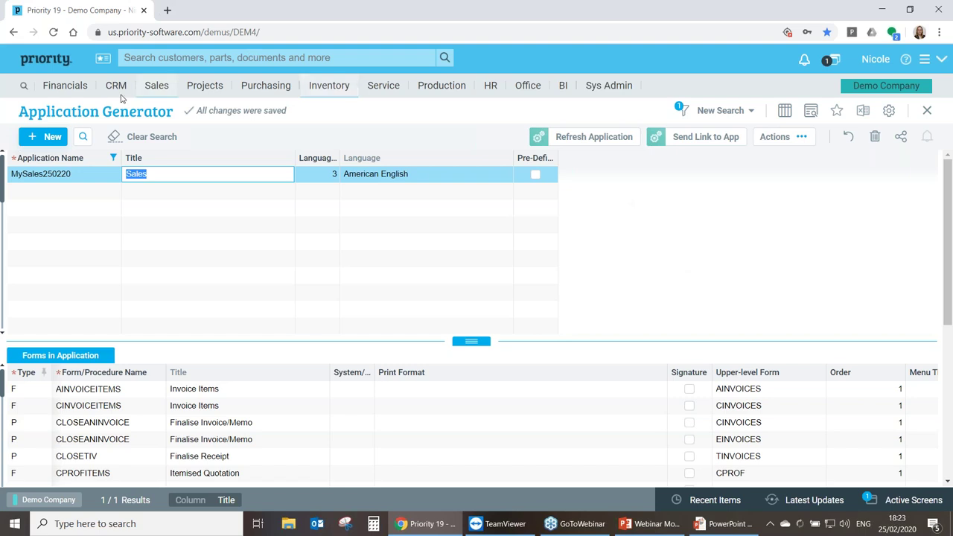
Create a new application record named CustomerPricelists, titled CustomerPricelist, with language code 3 (American English).
{"action": "left_click", "coordinate": [42, 141]}
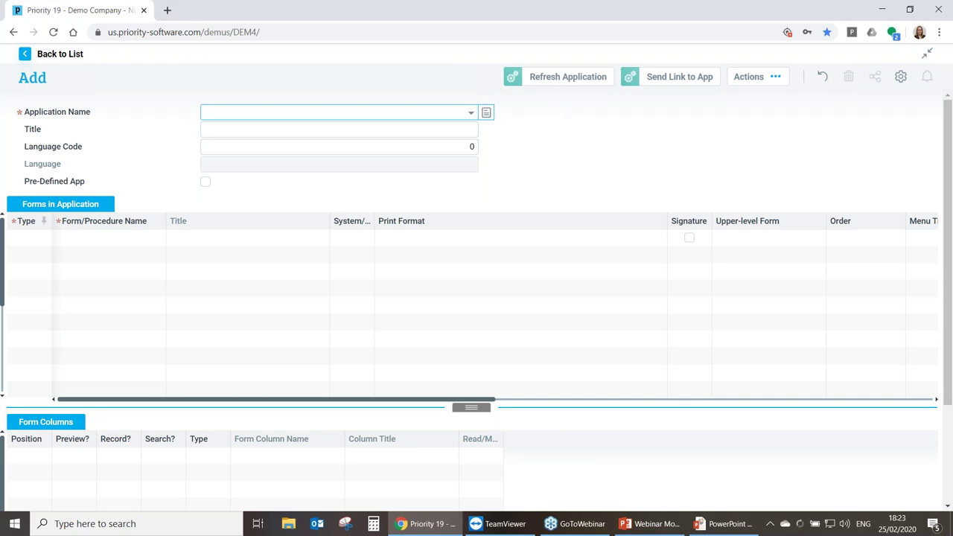
{"action": "type", "text": "Custome"}
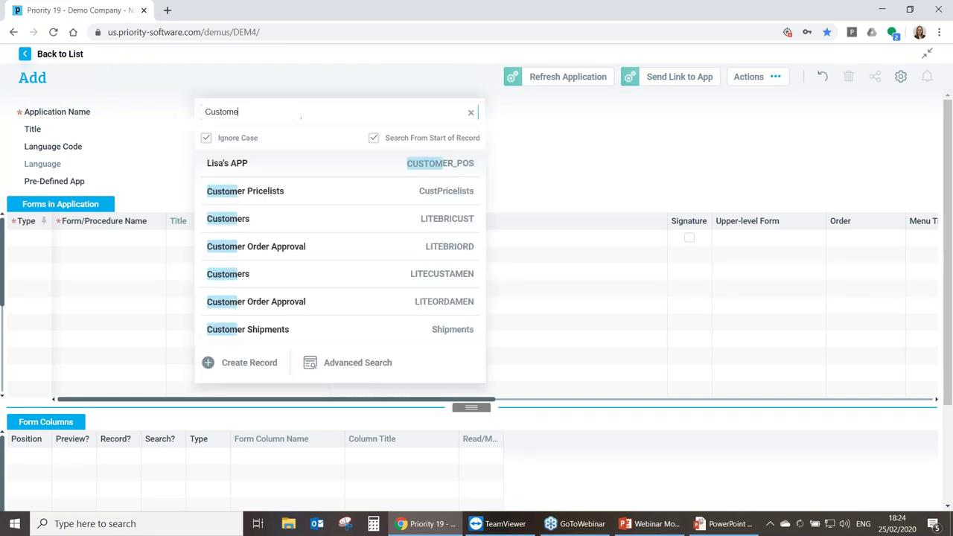
{"action": "type", "text": "rPricelists"}
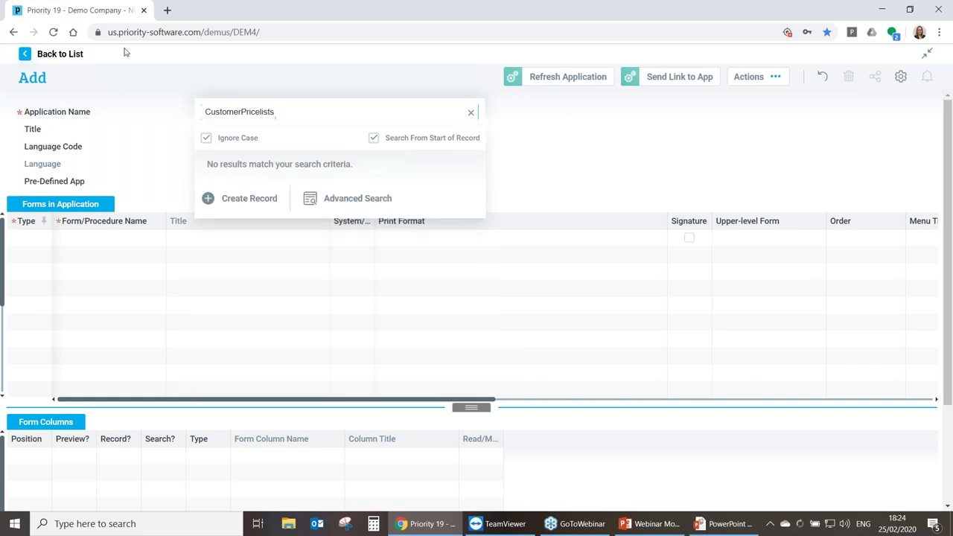
{"action": "left_click", "coordinate": [96, 110]}
{"action": "left_click", "coordinate": [225, 129]}
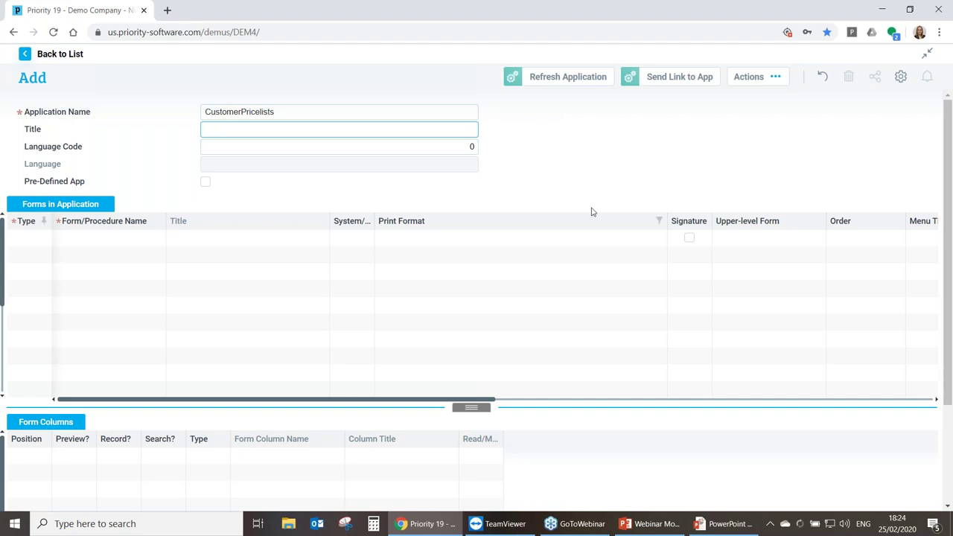
{"action": "type", "text": "CustomerPricelist"}
{"action": "left_click", "coordinate": [416, 150]}
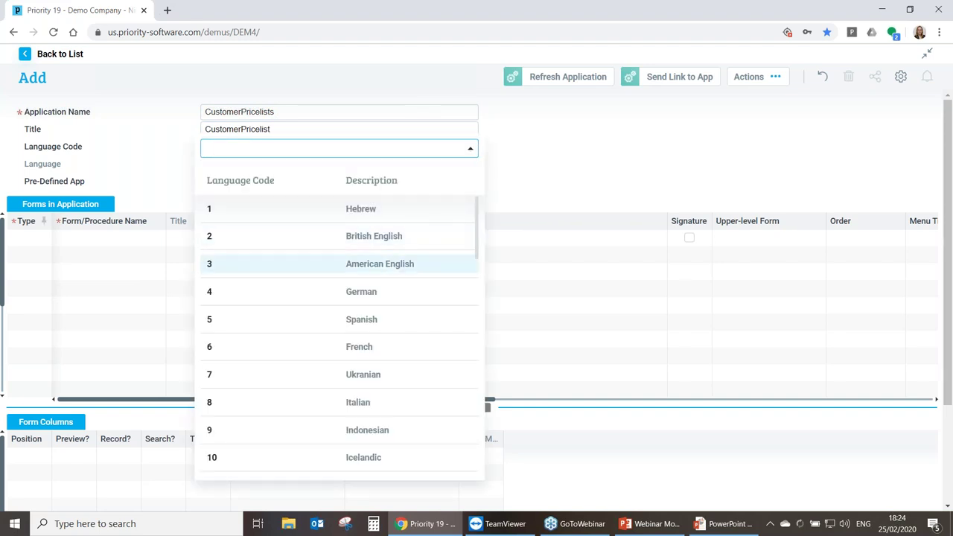
{"action": "left_click", "coordinate": [393, 265]}
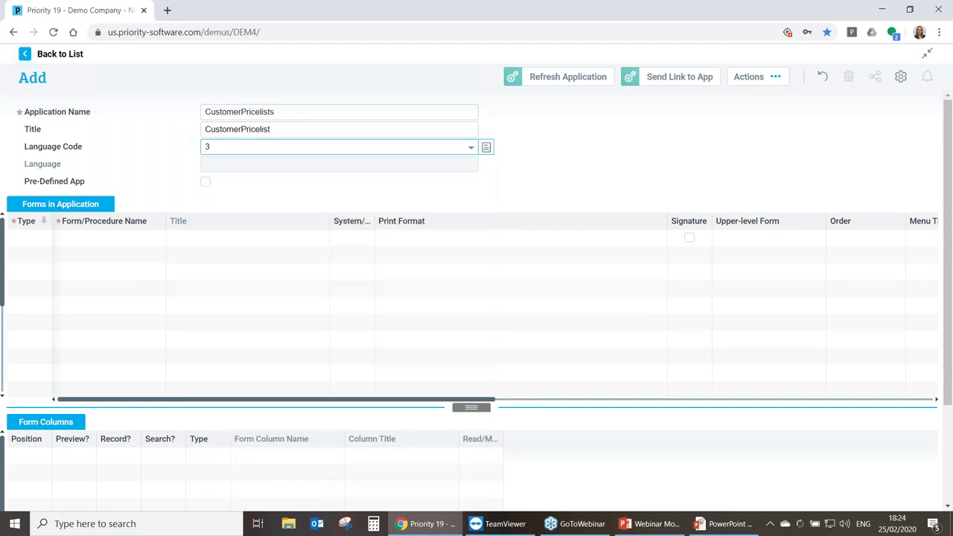
Add the Price Lists form (PRICELIST) to the application as a type F entry.
{"action": "left_click", "coordinate": [37, 240]}
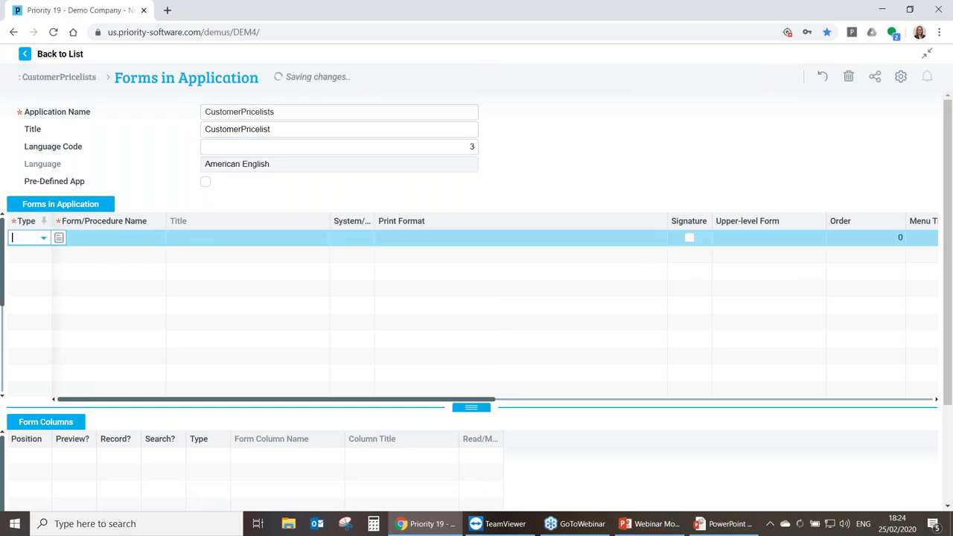
{"action": "left_click", "coordinate": [42, 240]}
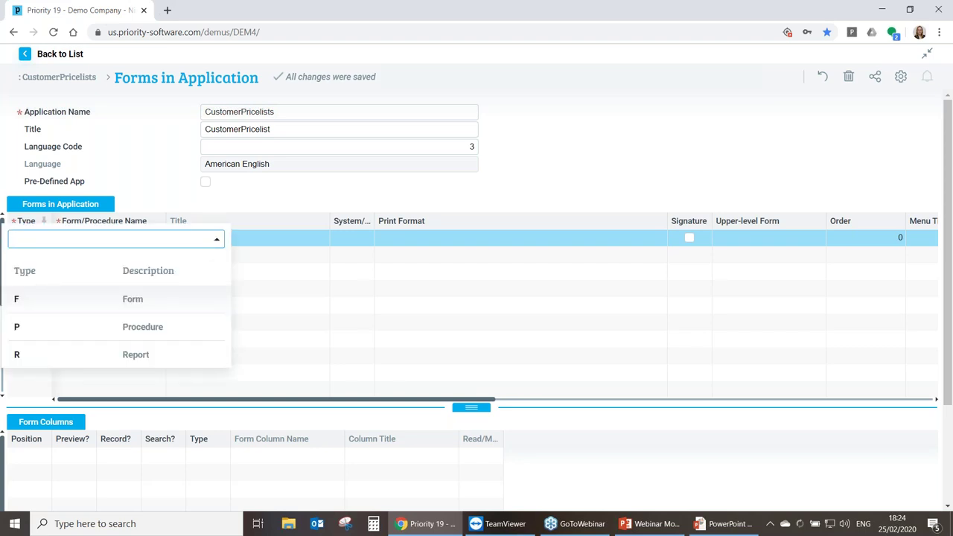
{"action": "left_click", "coordinate": [134, 302]}
{"action": "left_click", "coordinate": [122, 239]}
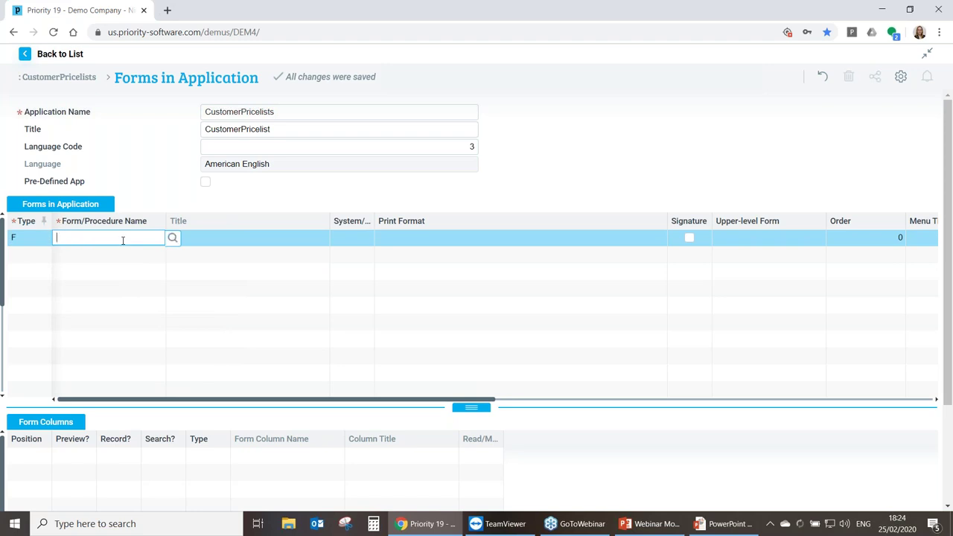
{"action": "double_click", "coordinate": [122, 240]}
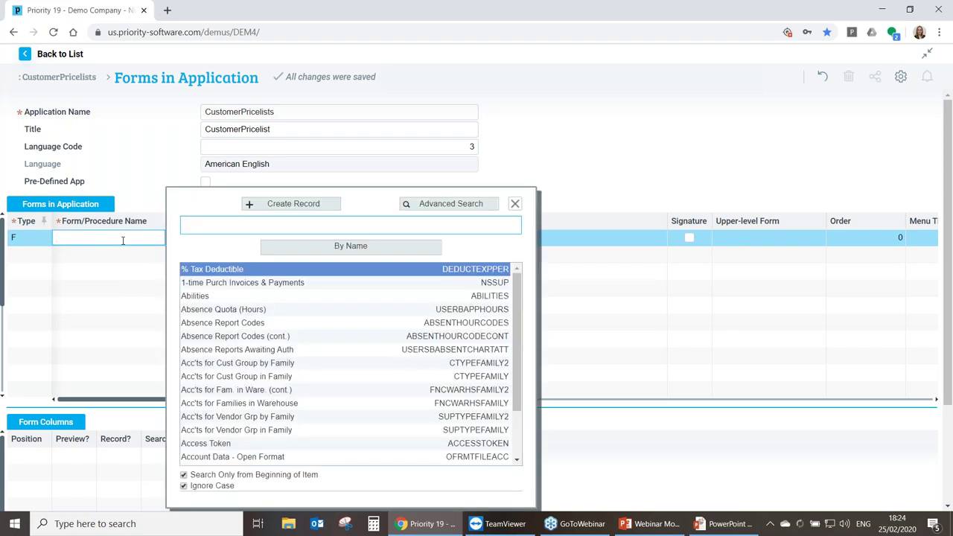
{"action": "type", "text": "pr"}
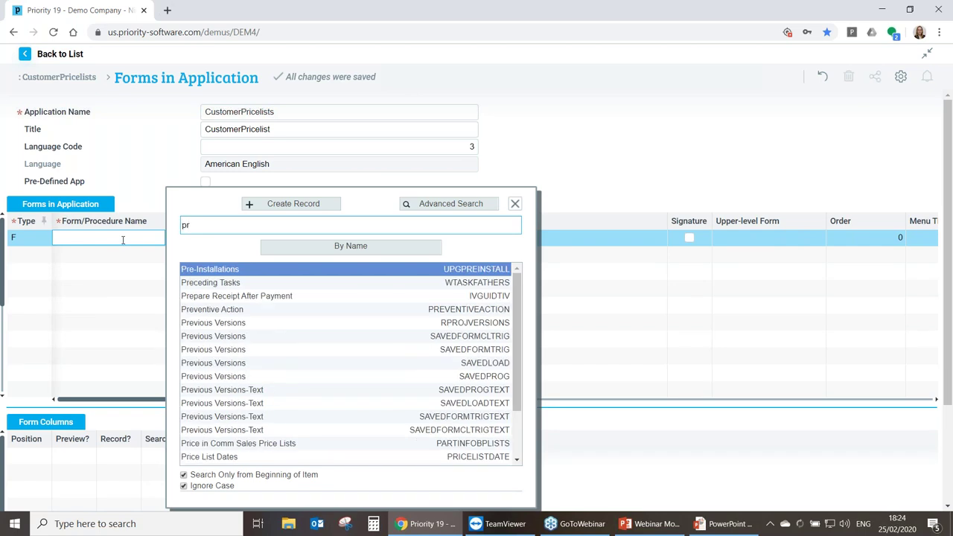
{"action": "type", "text": "ice l"}
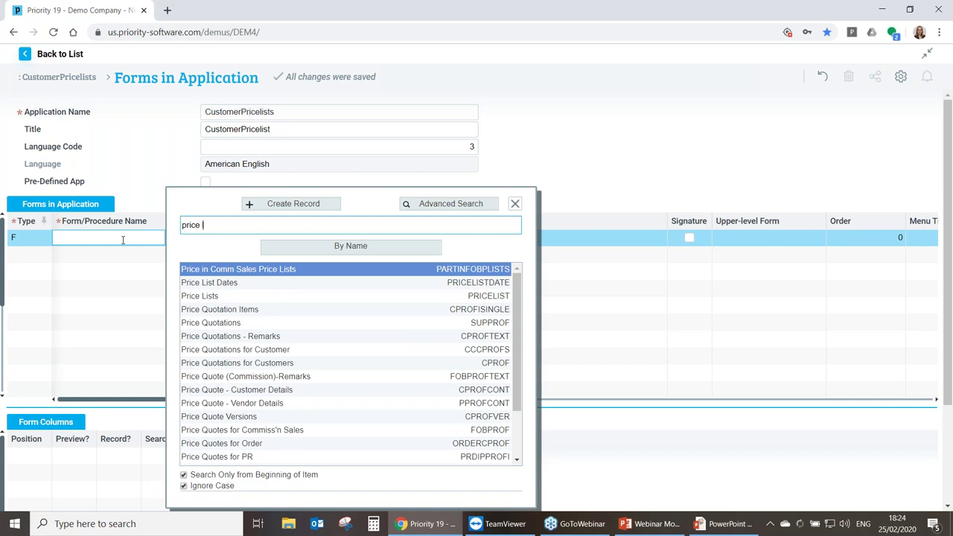
{"action": "type", "text": "ist"}
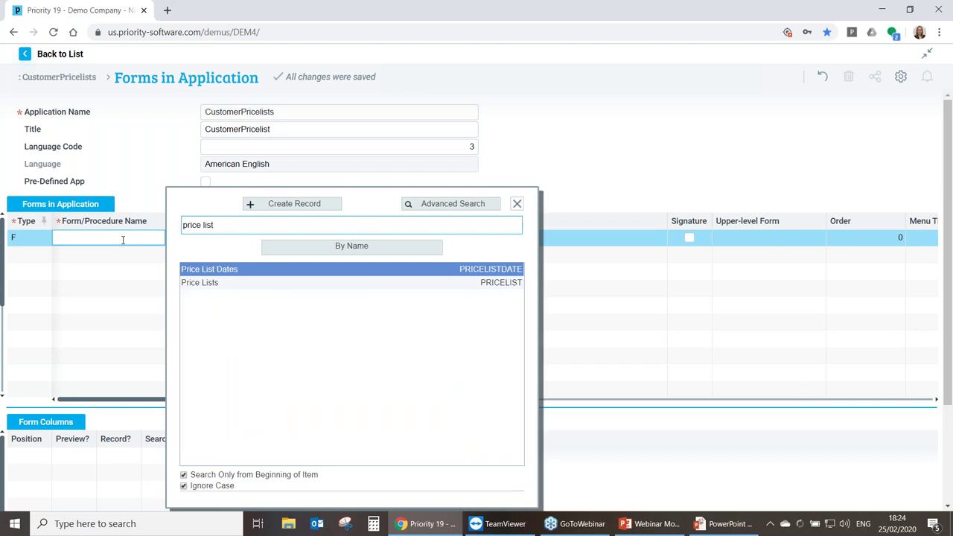
{"action": "key", "text": "Down"}
{"action": "key", "text": "Return"}
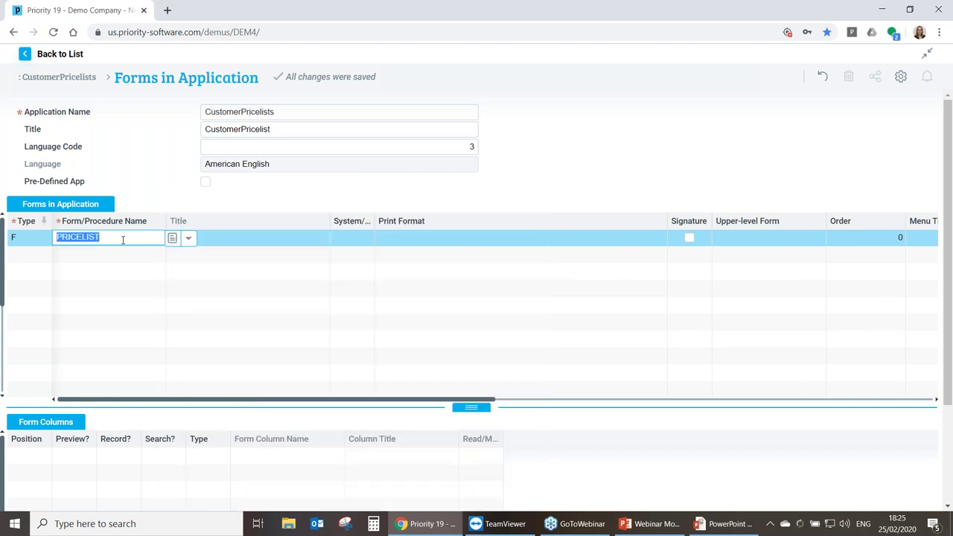
{"action": "key", "text": "Tab"}
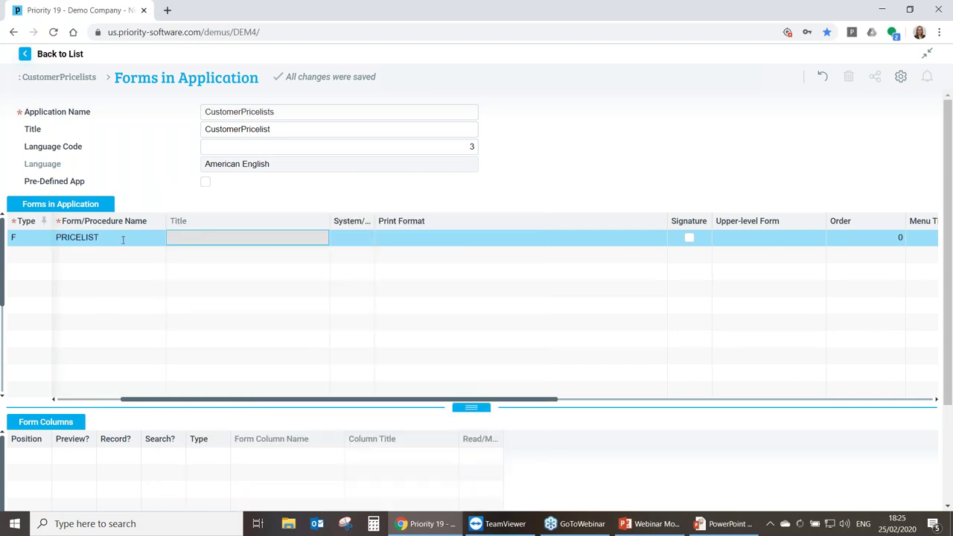
Open the PRICELIST form's columns and include PLNAME, PLDES, CODE, NAME and PLDATE in the record view.
{"action": "left_click", "coordinate": [46, 423]}
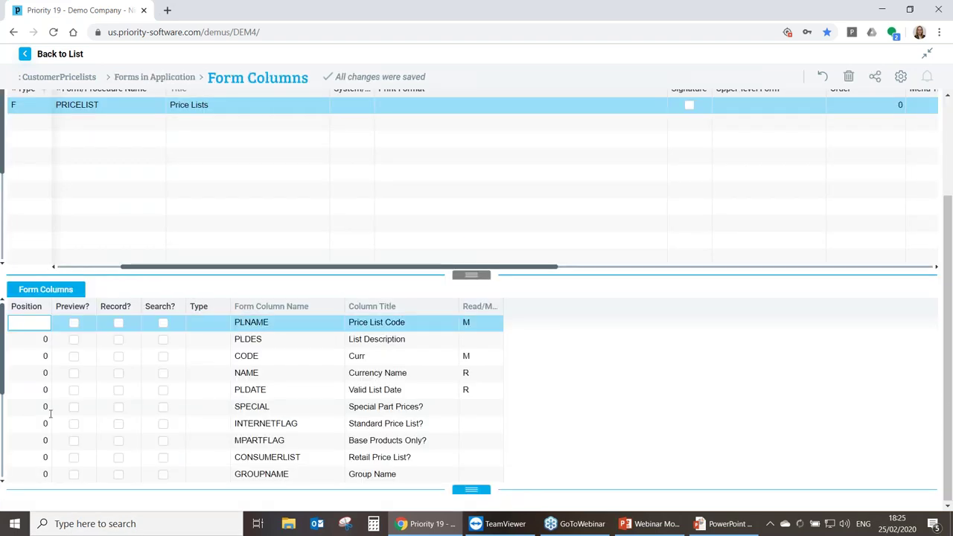
{"action": "left_click", "coordinate": [118, 324]}
{"action": "left_click", "coordinate": [119, 342]}
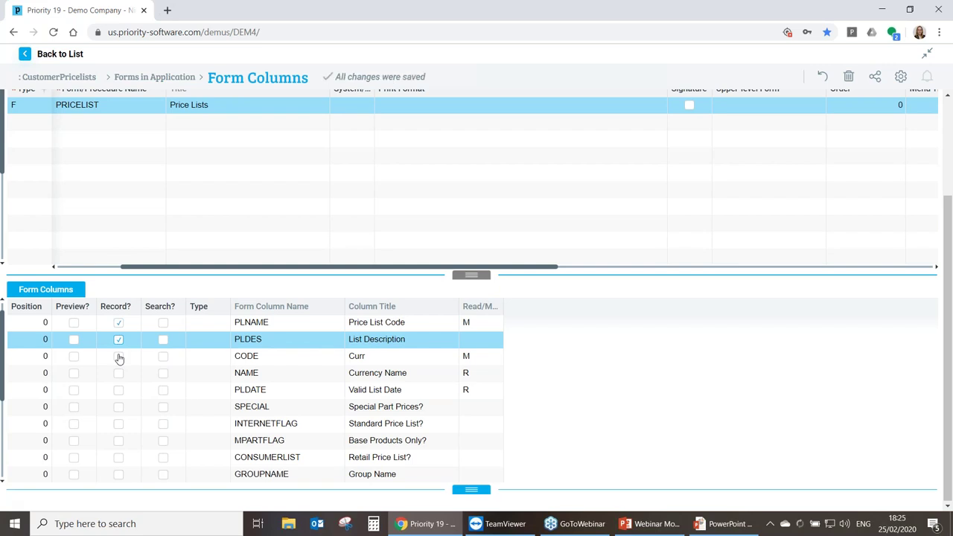
{"action": "left_click", "coordinate": [119, 358]}
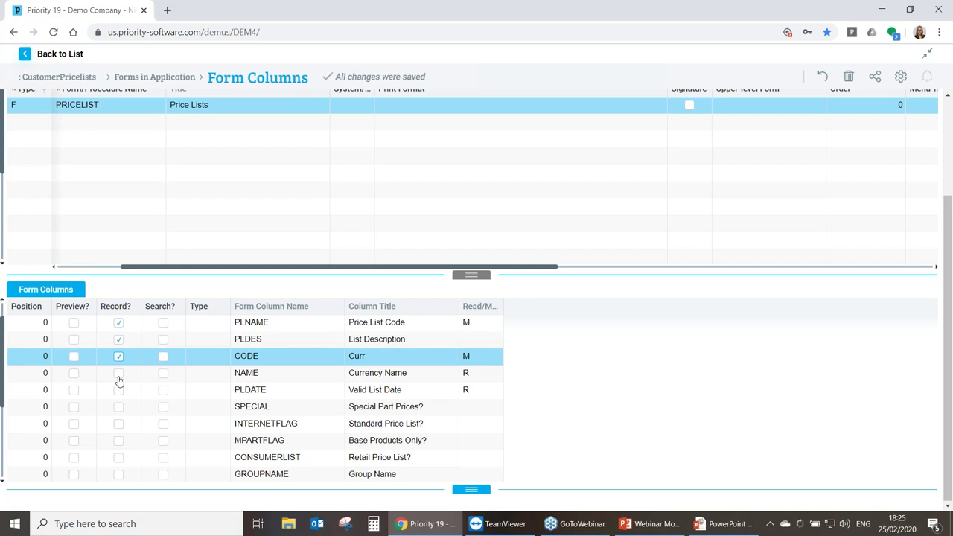
{"action": "left_click", "coordinate": [119, 376]}
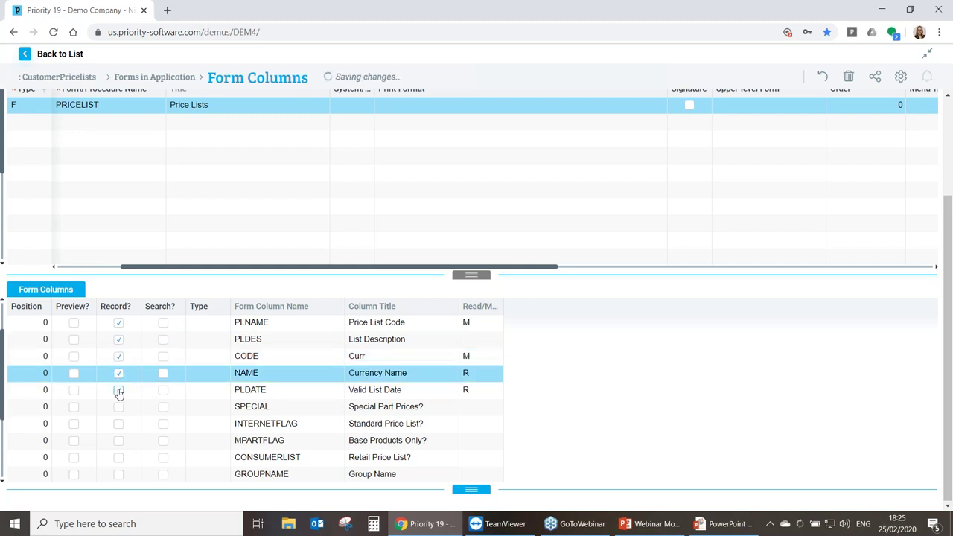
{"action": "left_click", "coordinate": [119, 392]}
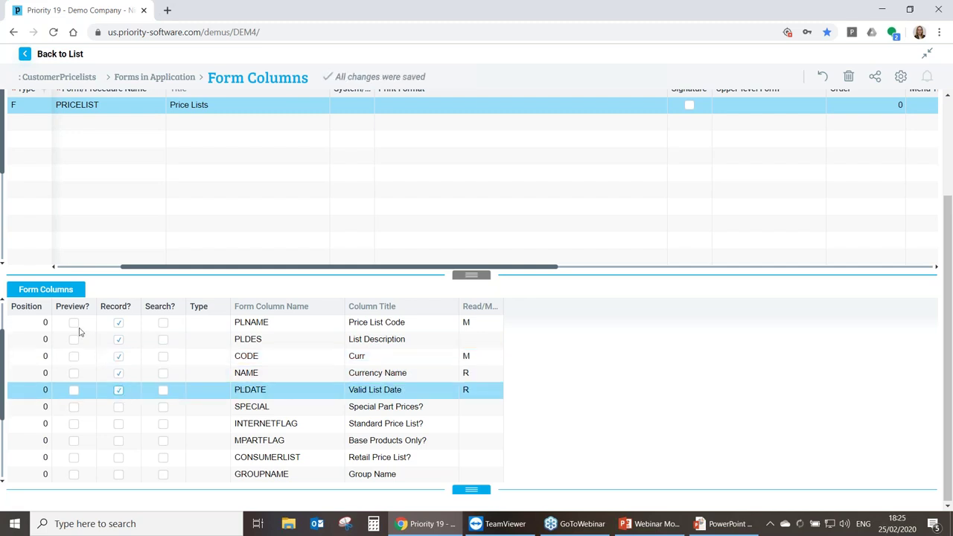
Set the column positions to 1 for PLNAME, 2 for PLDES, 3 for CODE, 4 for NAME and 5 for PLDATE.
{"action": "left_click", "coordinate": [45, 323]}
{"action": "type", "text": "1"}
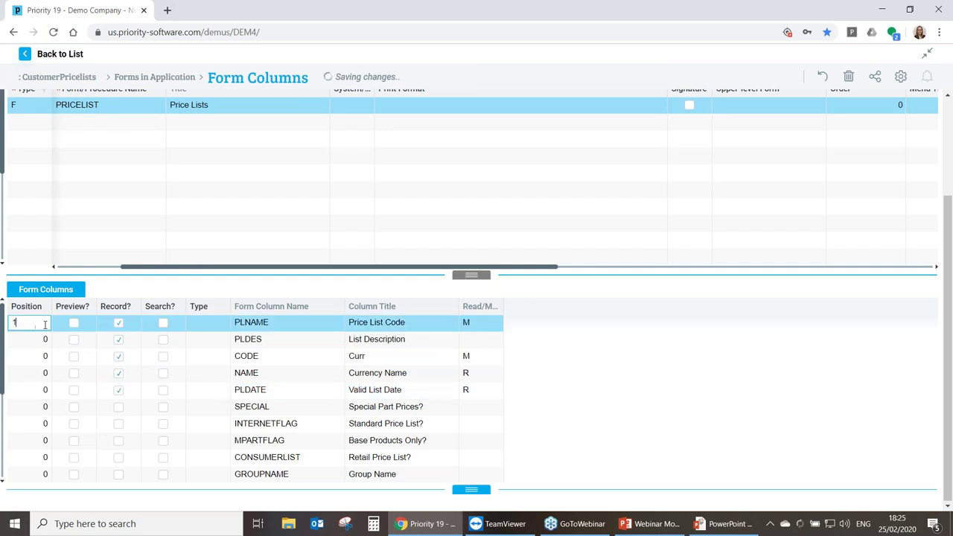
{"action": "key", "text": "Down"}
{"action": "type", "text": "2"}
{"action": "key", "text": "Down"}
{"action": "type", "text": "3"}
{"action": "key", "text": "Down"}
{"action": "type", "text": "4"}
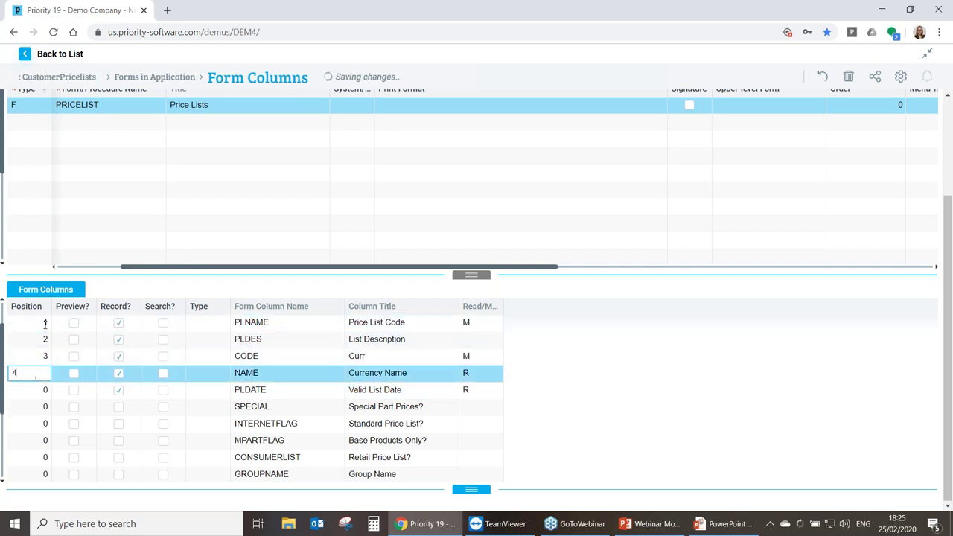
{"action": "key", "text": "Down"}
{"action": "type", "text": "5"}
{"action": "key", "text": "Down"}
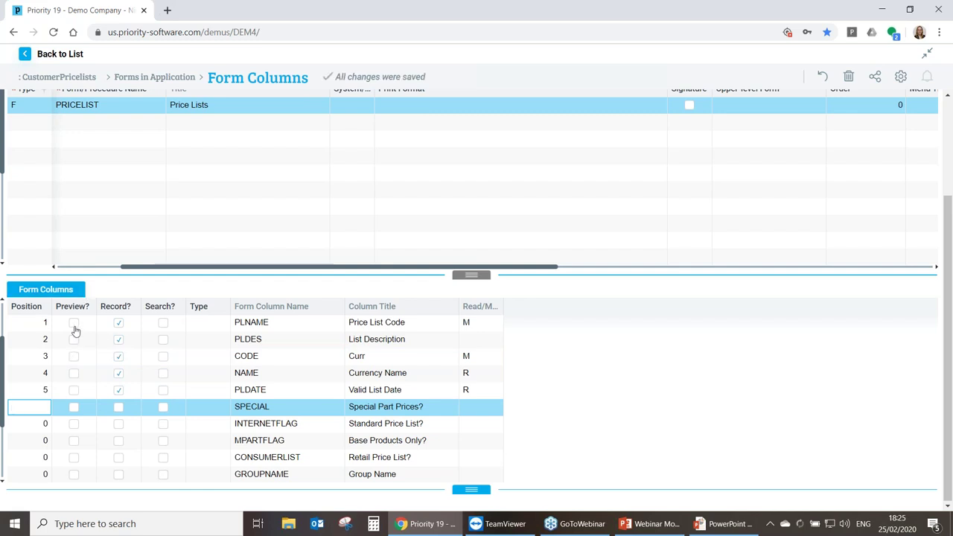
Include the PLNAME, PLDES and CODE columns in the form's preview.
{"action": "left_click", "coordinate": [74, 325]}
{"action": "left_click", "coordinate": [73, 341]}
{"action": "left_click", "coordinate": [73, 358]}
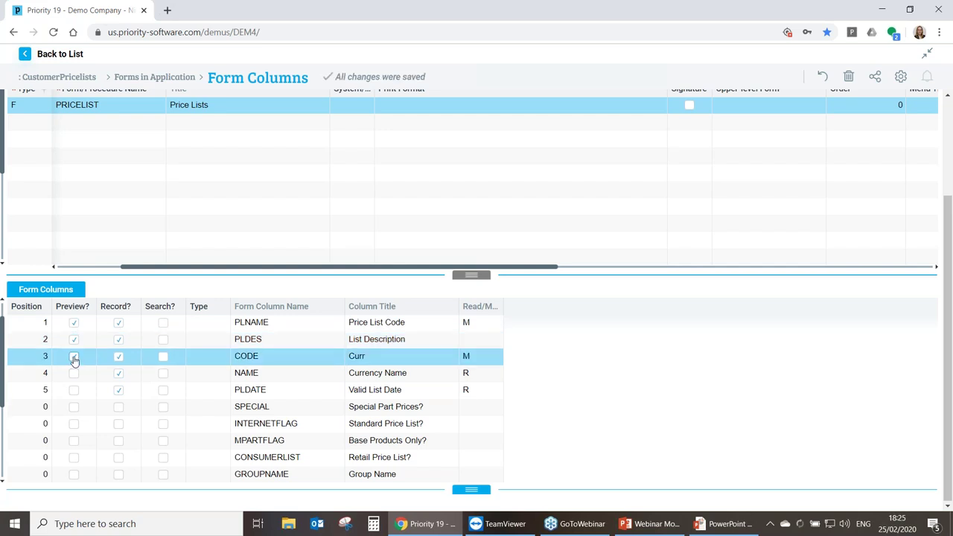
{"action": "left_click", "coordinate": [74, 358]}
Make the PLNAME, PLDES and CODE columns searchable, and return to the application's list of forms.
{"action": "left_click", "coordinate": [163, 325]}
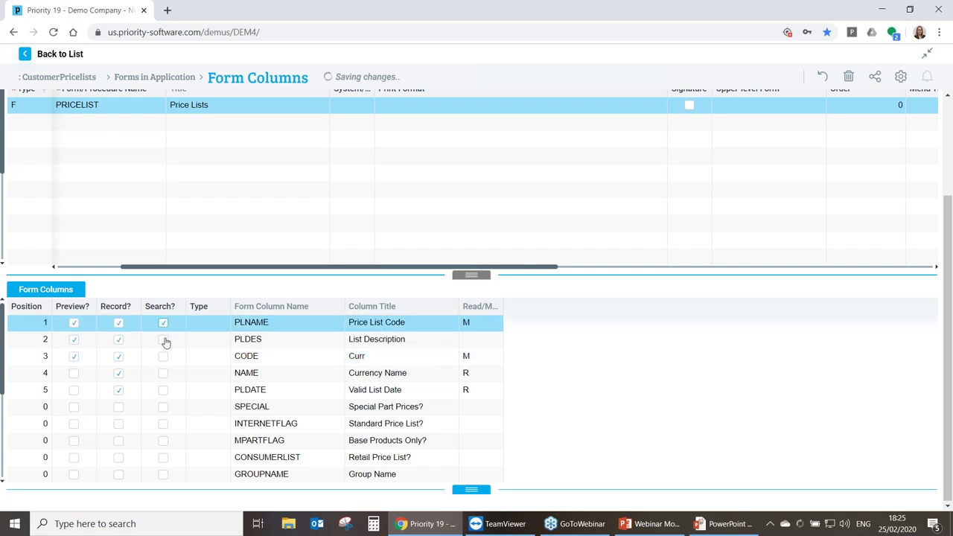
{"action": "left_click", "coordinate": [164, 340]}
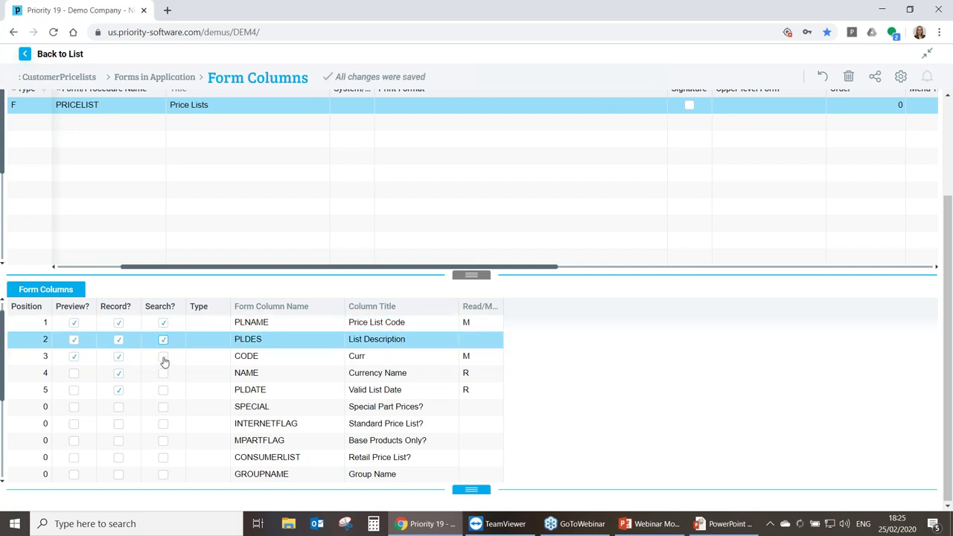
{"action": "left_click", "coordinate": [164, 358]}
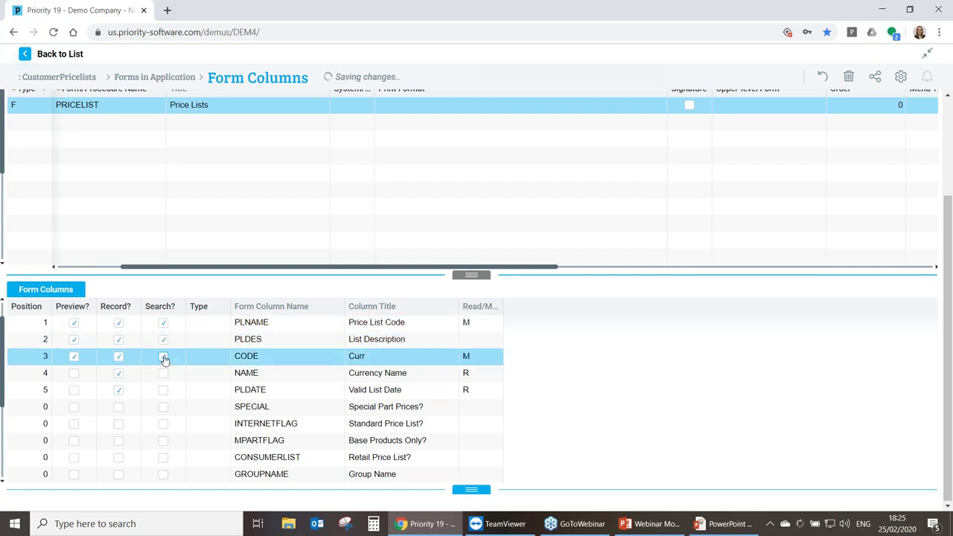
{"action": "left_click", "coordinate": [164, 358]}
{"action": "key", "text": "ctrl+Page_Up"}
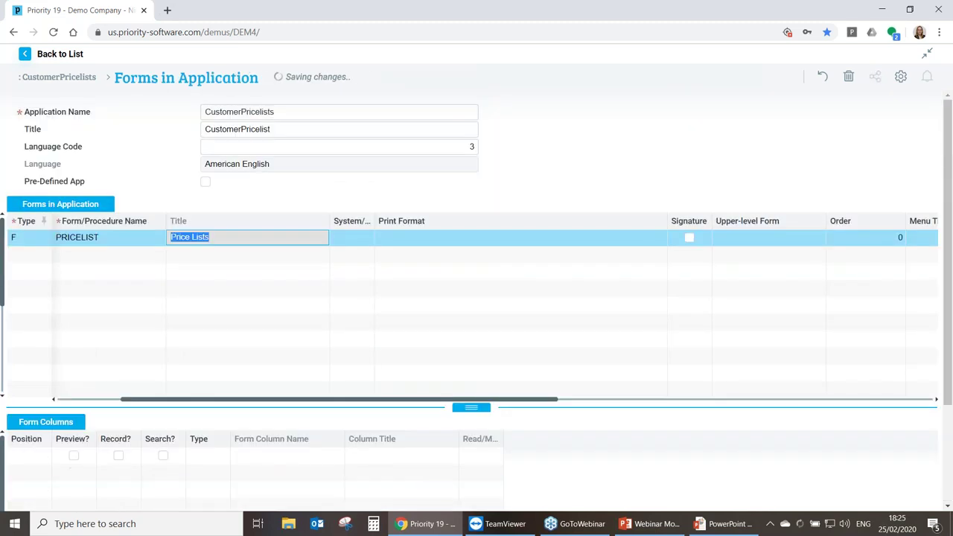
Add a second type F entry for the Part Prices form PARTPRICE2 to the application.
{"action": "left_click", "coordinate": [19, 253]}
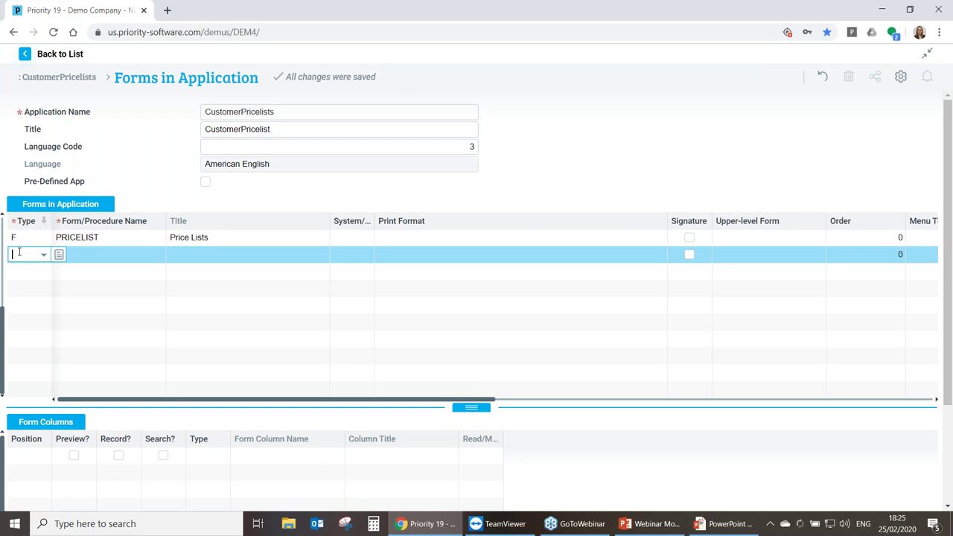
{"action": "type", "text": "F"}
{"action": "key", "text": "Tab"}
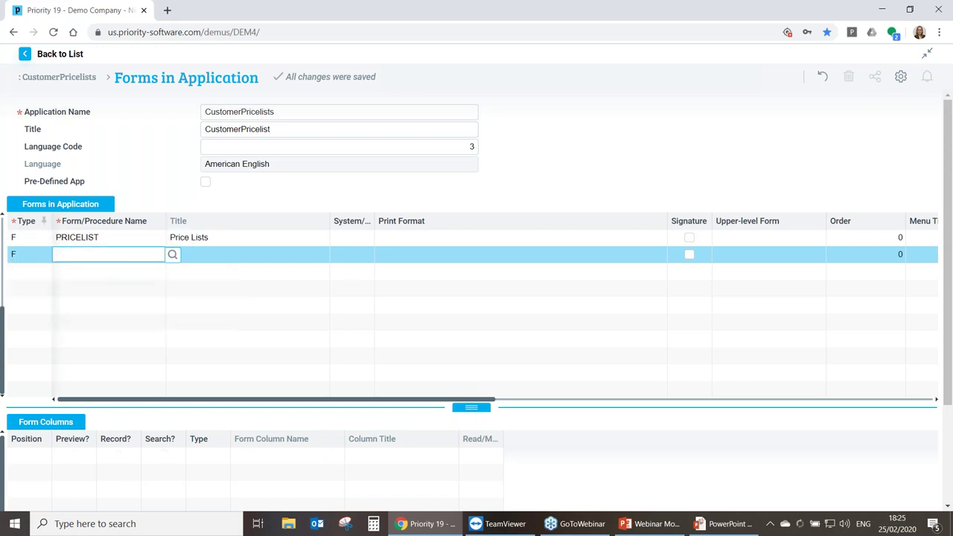
{"action": "key", "text": "F6"}
{"action": "type", "text": "Part"}
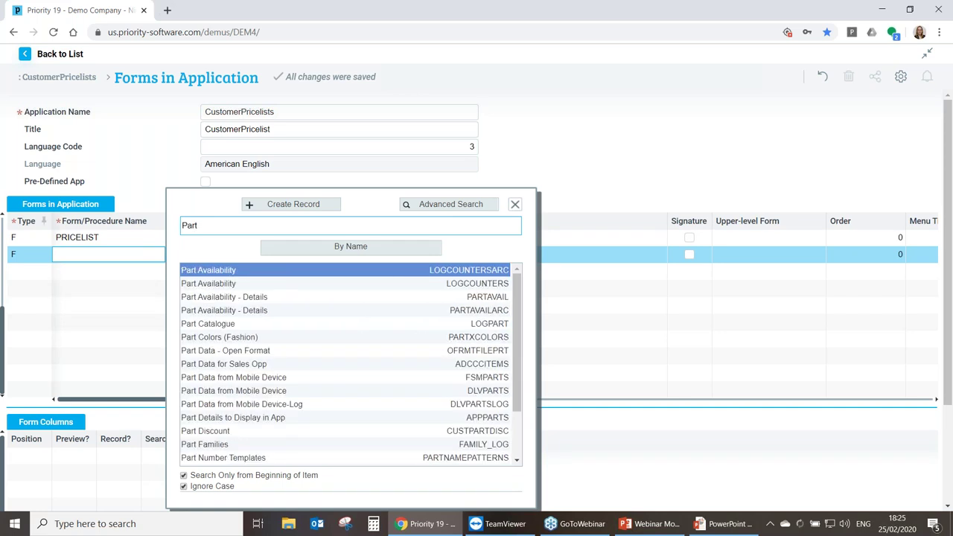
{"action": "type", "text": " Prices"}
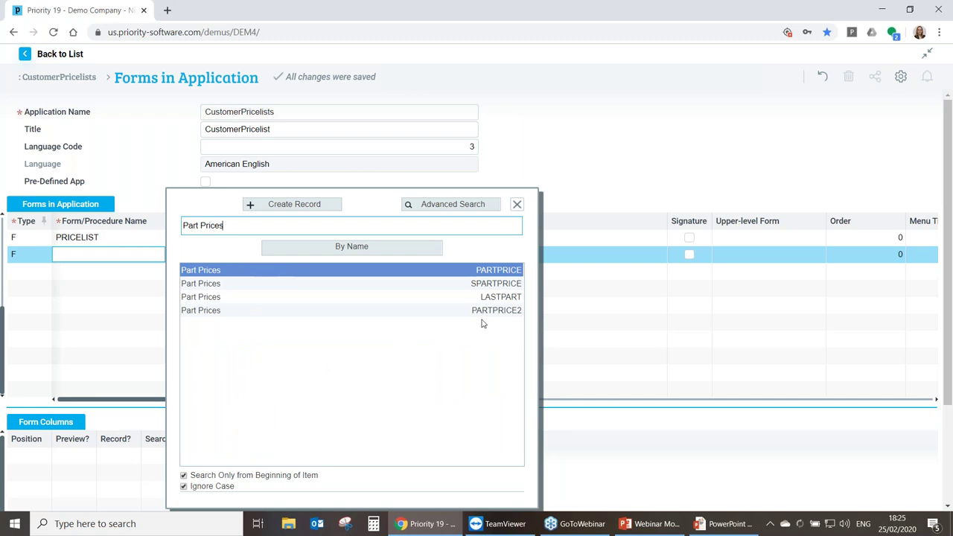
{"action": "left_click", "coordinate": [488, 310]}
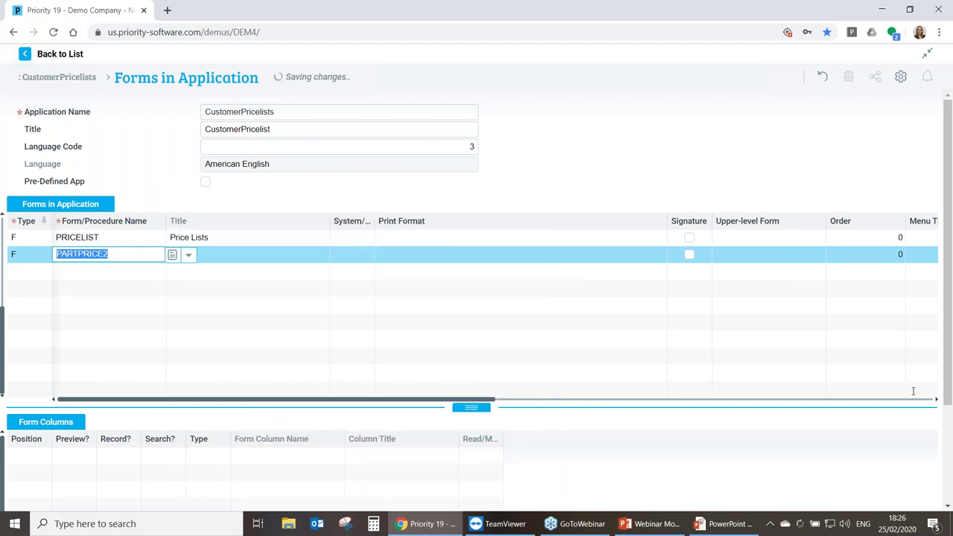
Include PARTNAME, PARTDES, QUANT, UNITNAME, PRICE, CODE and EXTFILENAME in the record view of the PARTPRICE2 form.
{"action": "scroll", "coordinate": [912, 391], "scroll_direction": "down", "scroll_amount": 2}
{"action": "left_click", "coordinate": [893, 395]}
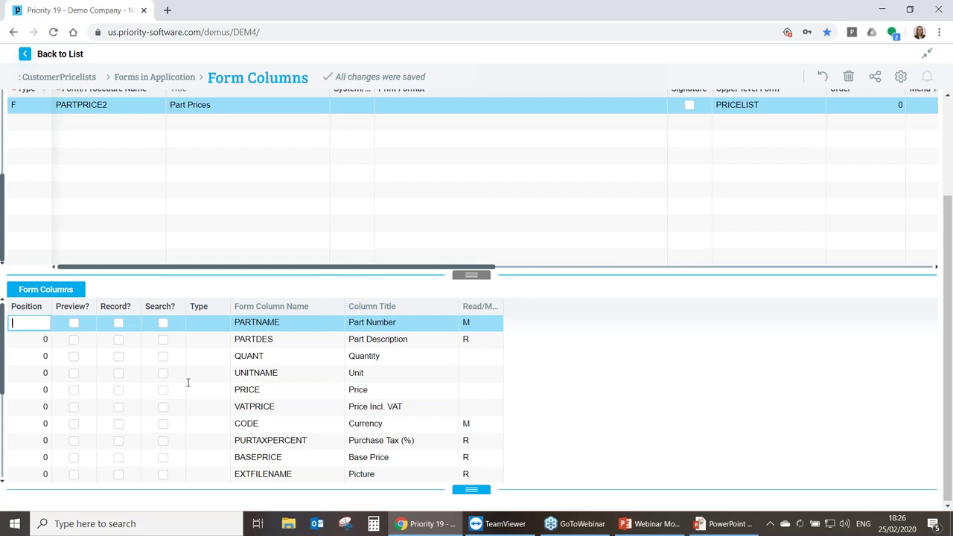
{"action": "left_click", "coordinate": [118, 322]}
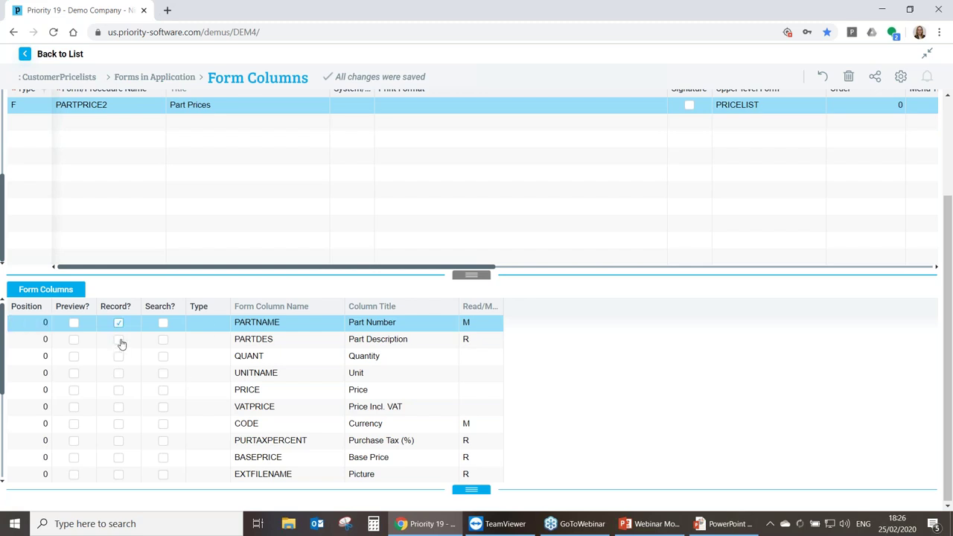
{"action": "left_click", "coordinate": [118, 340]}
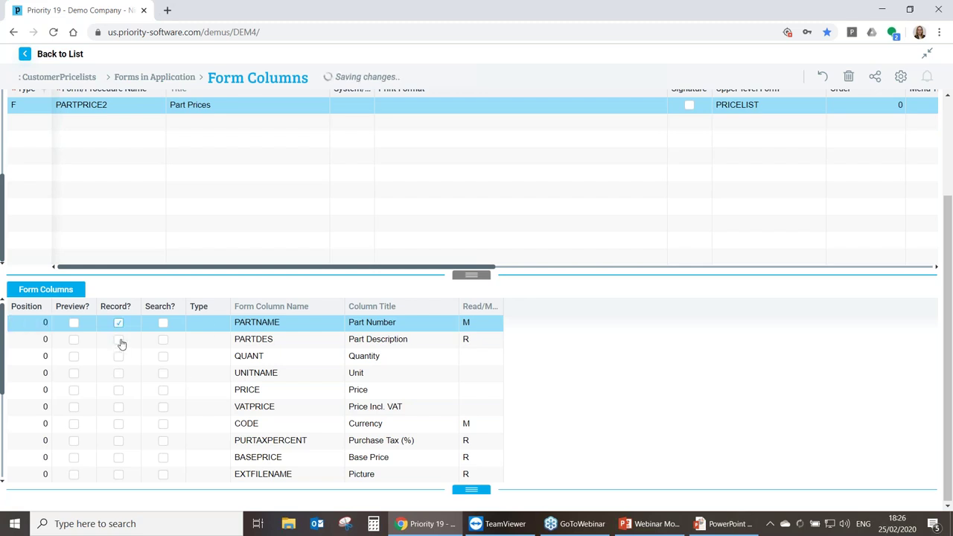
{"action": "left_click", "coordinate": [120, 358]}
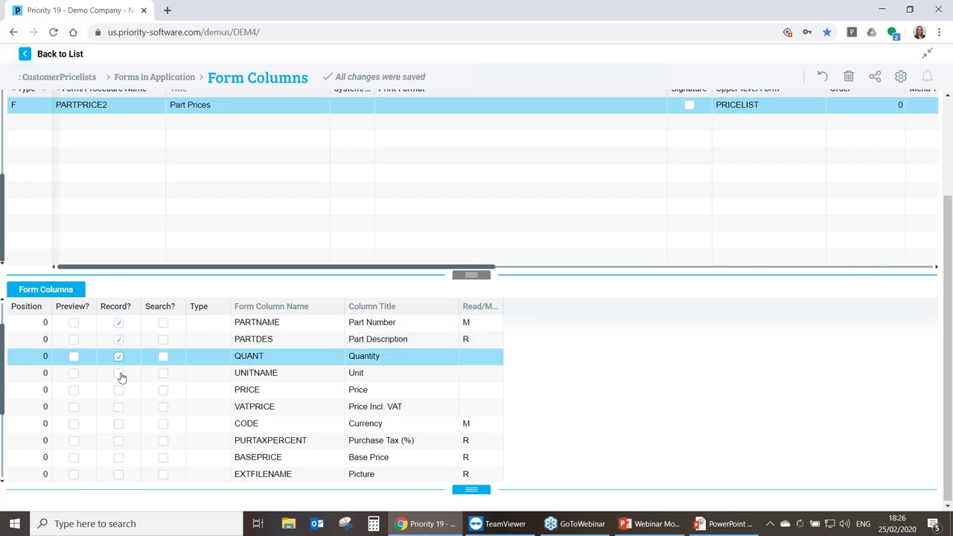
{"action": "left_click", "coordinate": [122, 377]}
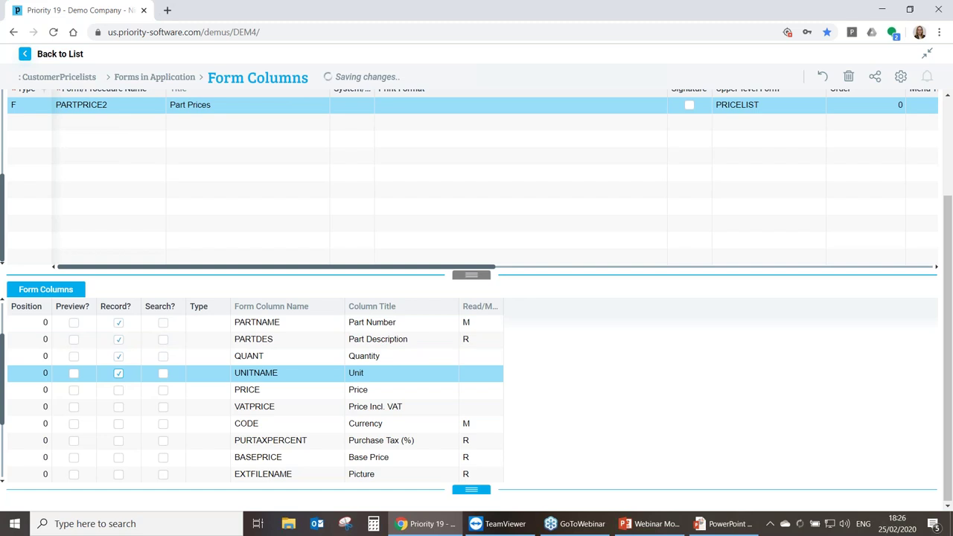
{"action": "left_click", "coordinate": [118, 390]}
{"action": "left_click", "coordinate": [120, 424]}
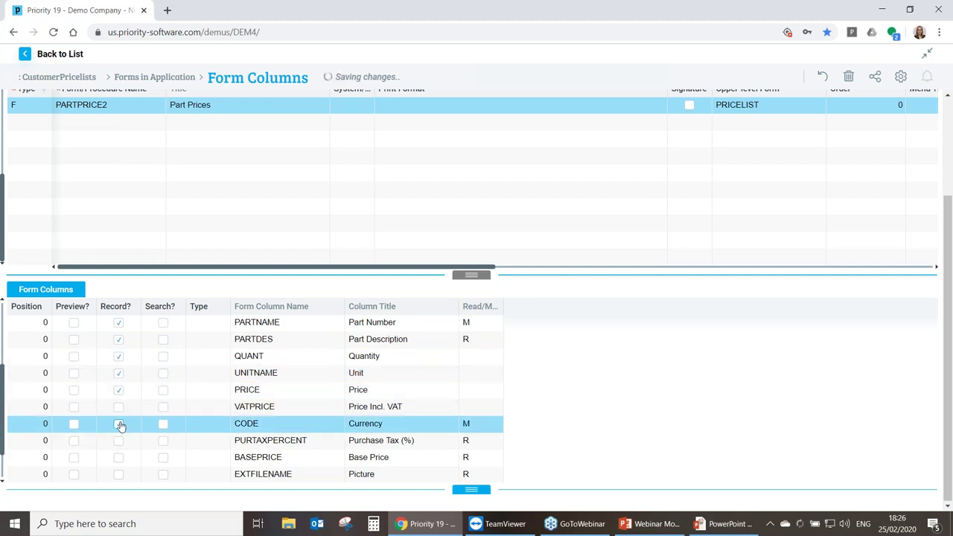
{"action": "left_click", "coordinate": [118, 475]}
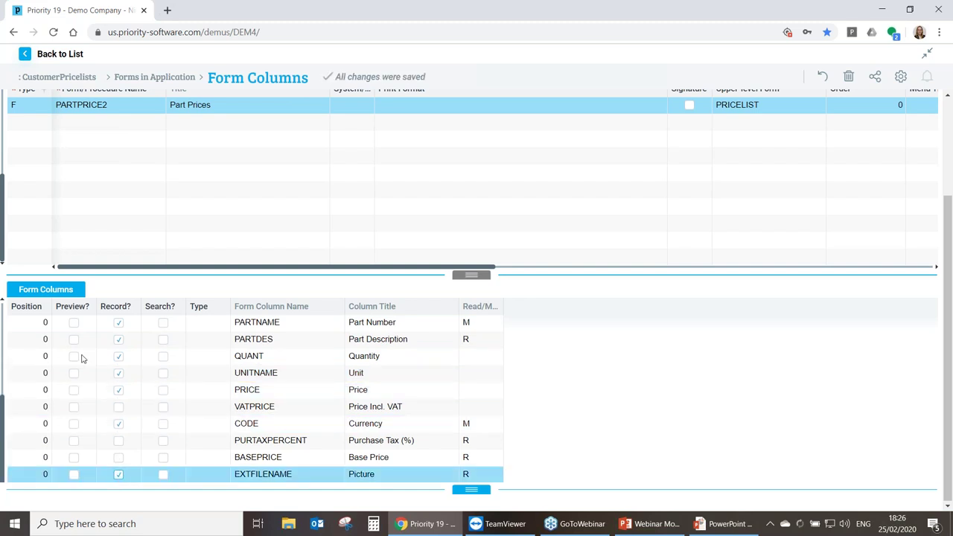
Set the column positions to 1 for PARTNAME, 2 for PARTDES, 3 for QUANT, 4 for UNITNAME, 5 for PRICE, 6 for CODE and 7 for EXTFILENAME.
{"action": "left_click", "coordinate": [31, 322]}
{"action": "type", "text": "1"}
{"action": "key", "text": "Down"}
{"action": "type", "text": "2"}
{"action": "key", "text": "Down"}
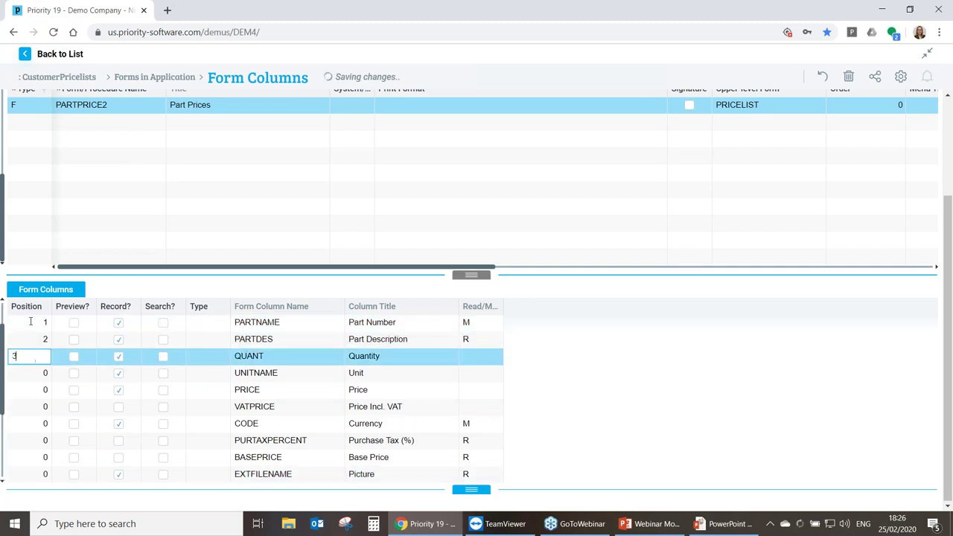
{"action": "type", "text": "3"}
{"action": "key", "text": "Down"}
{"action": "type", "text": "4"}
{"action": "key", "text": "Down"}
{"action": "type", "text": "5"}
{"action": "key", "text": "Down"}
{"action": "key", "text": "Down"}
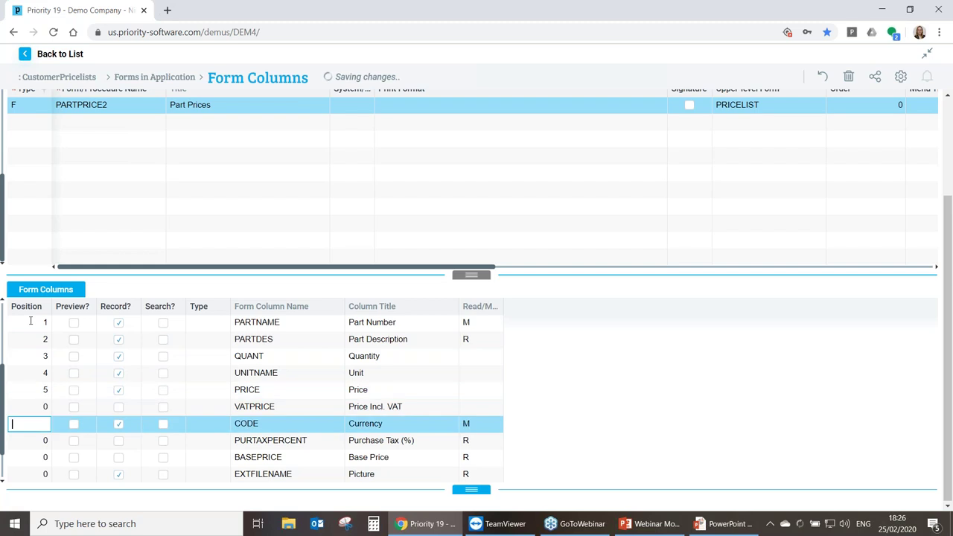
{"action": "type", "text": "6"}
{"action": "key", "text": "Down"}
{"action": "key", "text": "Down"}
{"action": "key", "text": "Down"}
{"action": "type", "text": "7"}
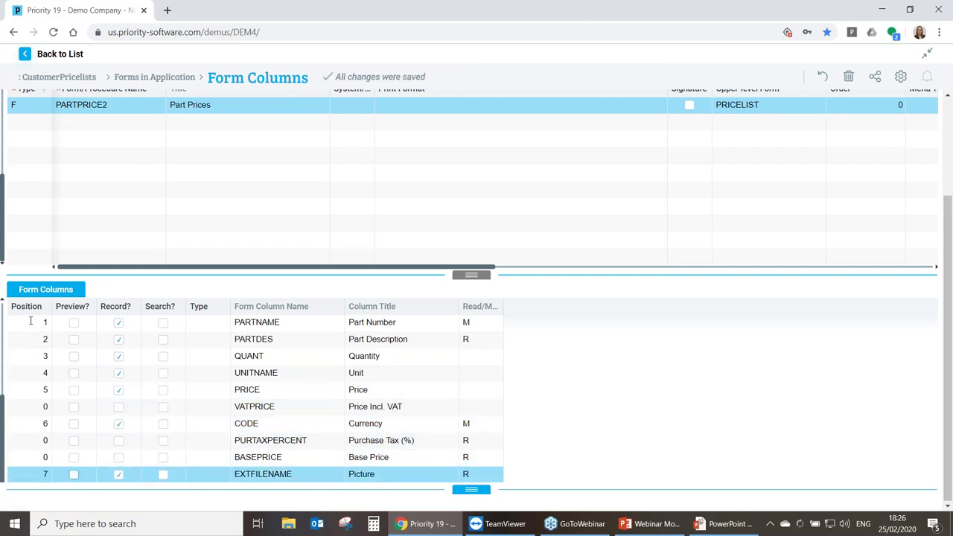
Include the PARTNAME, PARTDES, PRICE and EXTFILENAME columns in the Part Prices form's preview.
{"action": "key", "text": "Up"}
{"action": "key", "text": "Up"}
{"action": "key", "text": "Up"}
{"action": "key", "text": "Up"}
{"action": "key", "text": "Up"}
{"action": "key", "text": "Up"}
{"action": "key", "text": "Up"}
{"action": "key", "text": "Up"}
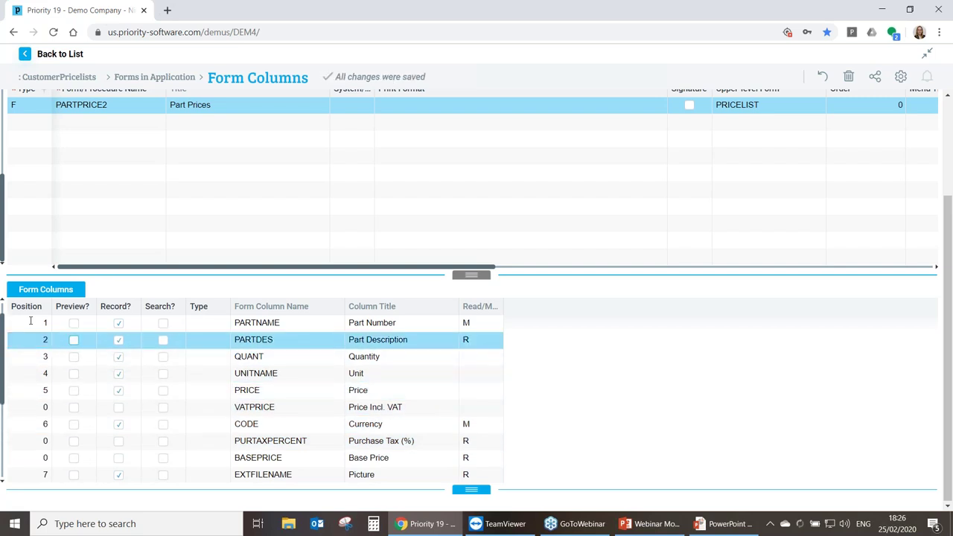
{"action": "key", "text": "Up"}
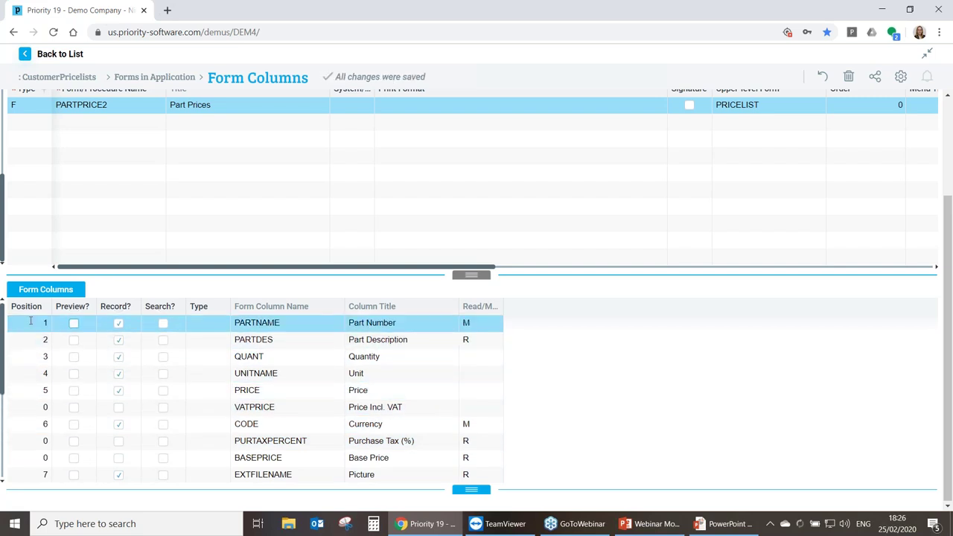
{"action": "key", "text": "Down"}
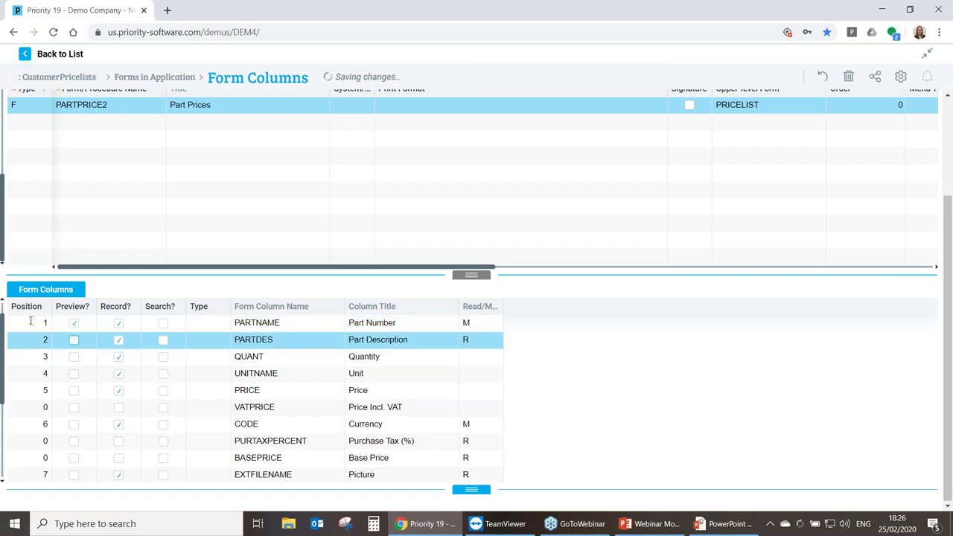
{"action": "key", "text": "Down"}
{"action": "key", "text": "Down"}
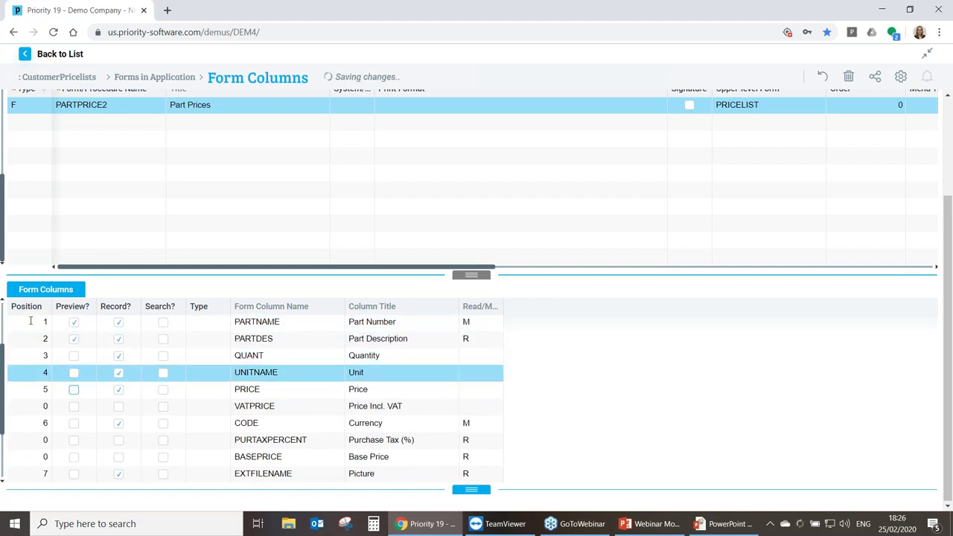
{"action": "key", "text": "Down"}
{"action": "key", "text": "space"}
{"action": "key", "text": "Down"}
{"action": "key", "text": "Down"}
{"action": "key", "text": "Down"}
{"action": "key", "text": "Down"}
{"action": "key", "text": "Down"}
{"action": "key", "text": "space"}
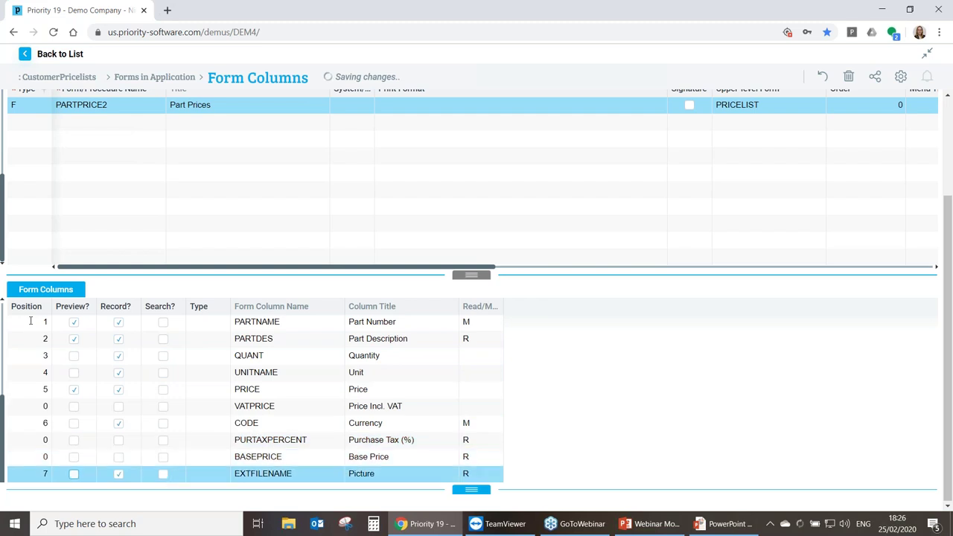
Make the PARTNAME and PARTDES columns searchable, and return to the CustomerPricelists application record.
{"action": "key", "text": "Up"}
{"action": "key", "text": "Up"}
{"action": "key", "text": "Up"}
{"action": "key", "text": "Up"}
{"action": "key", "text": "Up"}
{"action": "key", "text": "Up"}
{"action": "key", "text": "Up"}
{"action": "key", "text": "Up"}
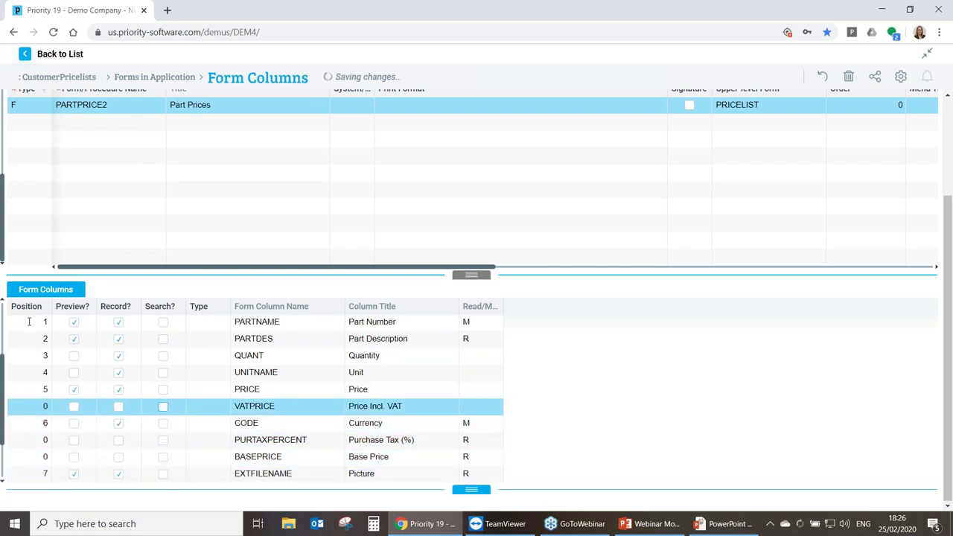
{"action": "key", "text": "Up"}
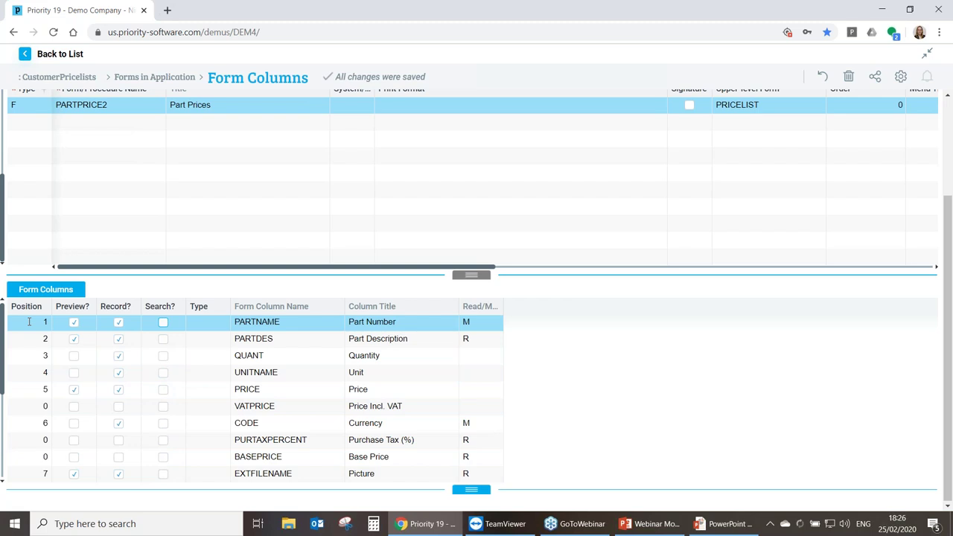
{"action": "key", "text": "space"}
{"action": "key", "text": "Down"}
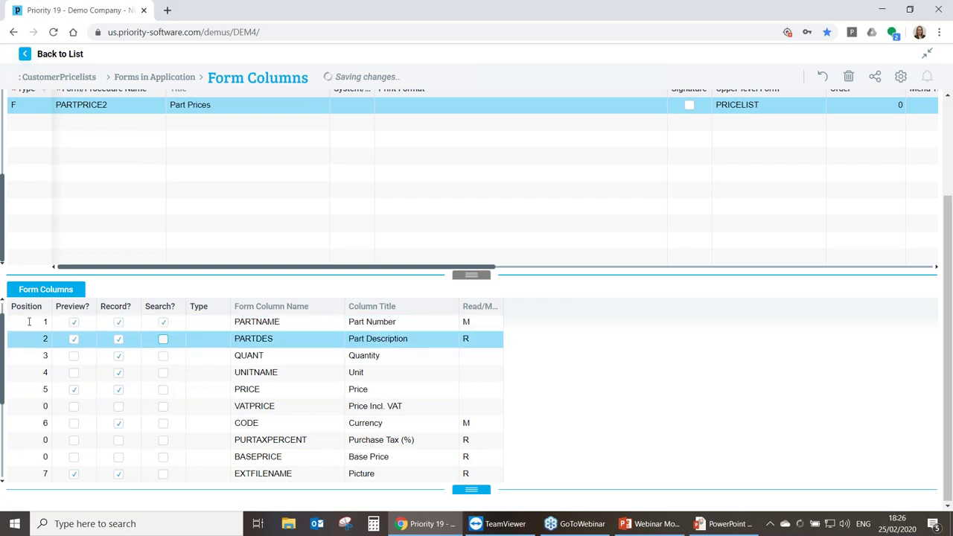
{"action": "key", "text": "Down"}
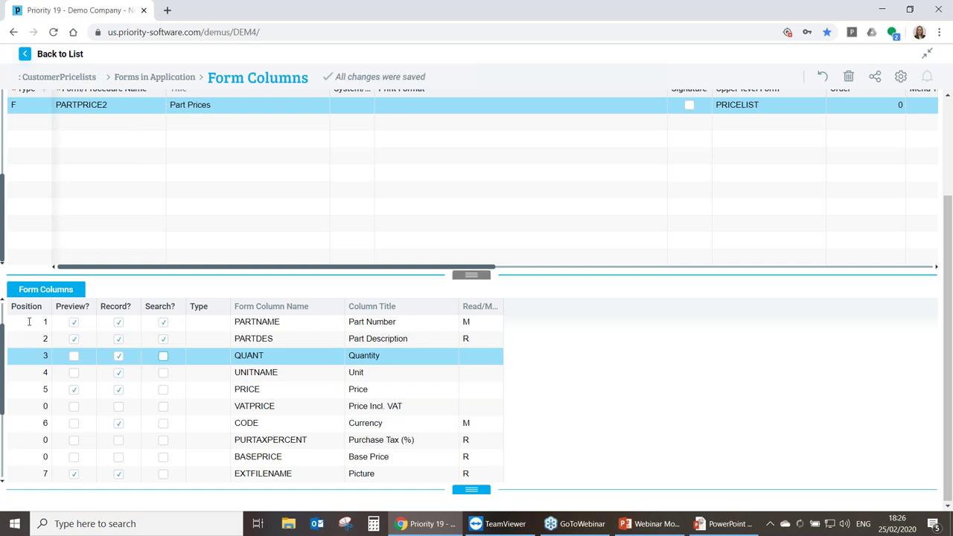
{"action": "key", "text": "ctrl+Up"}
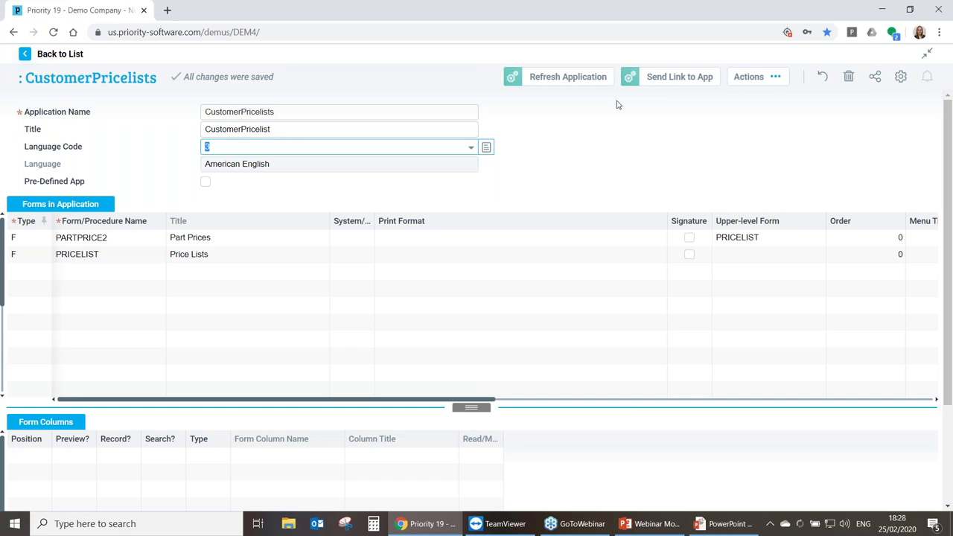
Switch to TeamViewer, dismiss its sponsored session notice, and start a remote control connection to the partner device.
{"action": "key", "text": "alt+Tab"}
{"action": "key", "text": "Tab"}
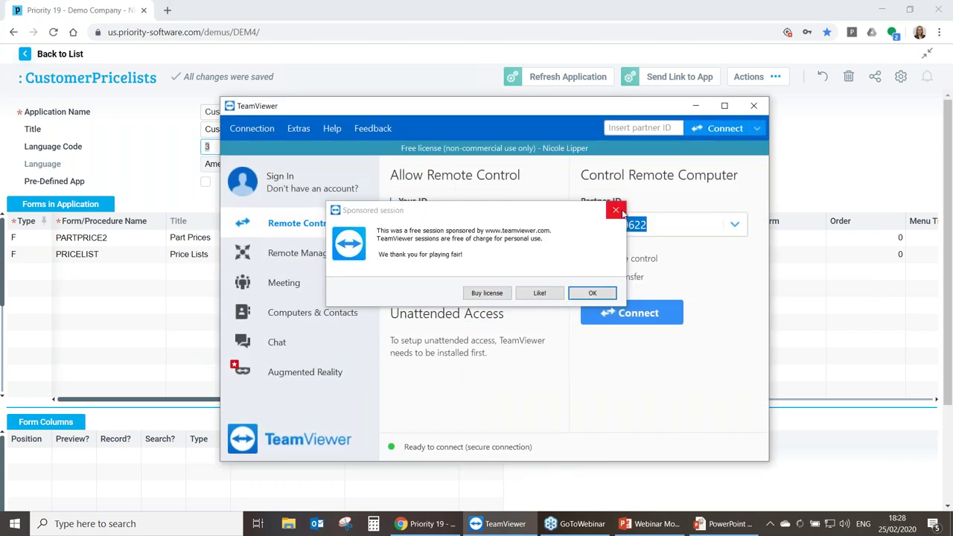
{"action": "left_click", "coordinate": [620, 211]}
{"action": "left_click", "coordinate": [620, 320]}
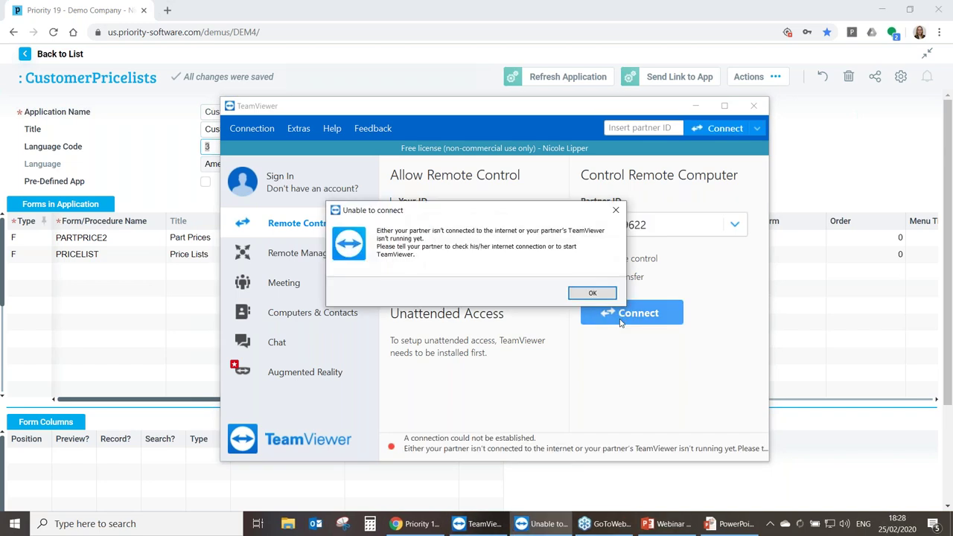
{"action": "left_click", "coordinate": [593, 292]}
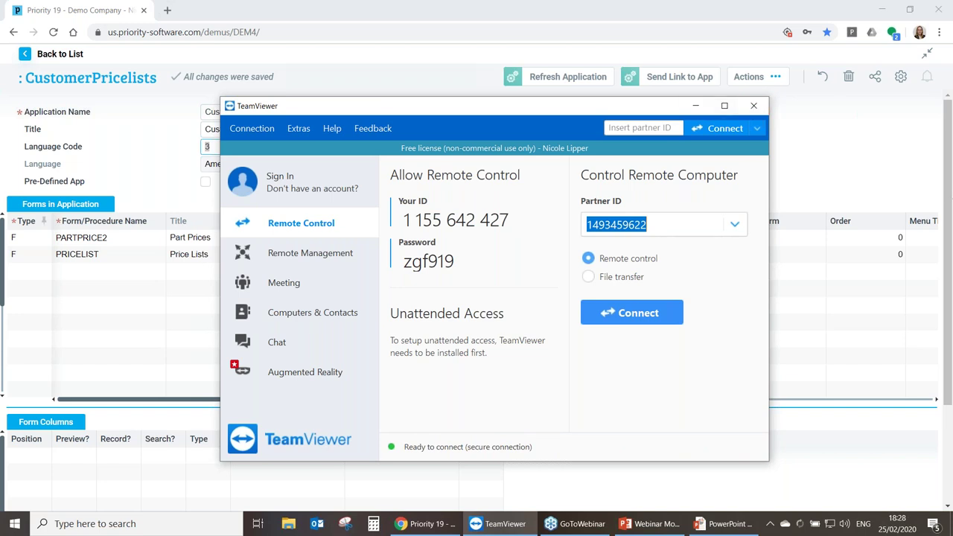
{"action": "left_click", "coordinate": [658, 319]}
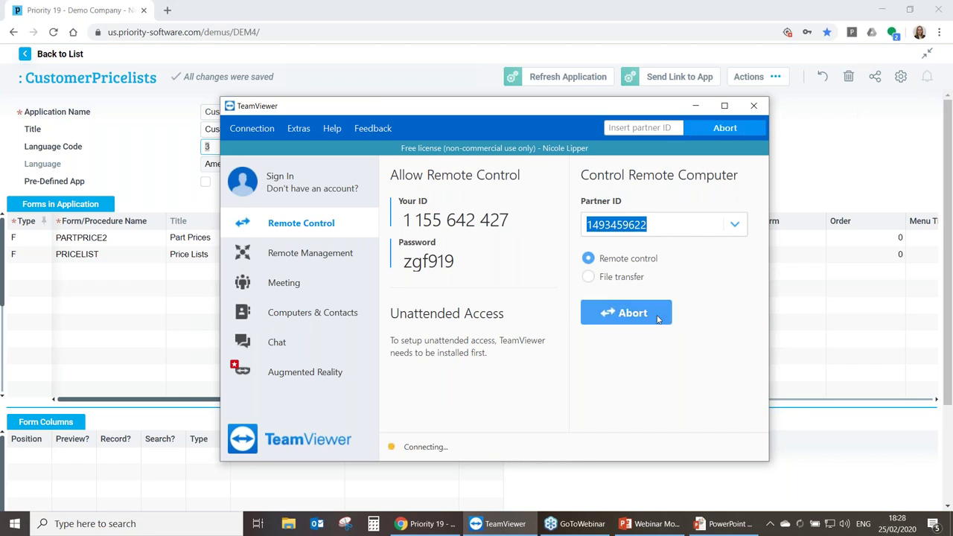